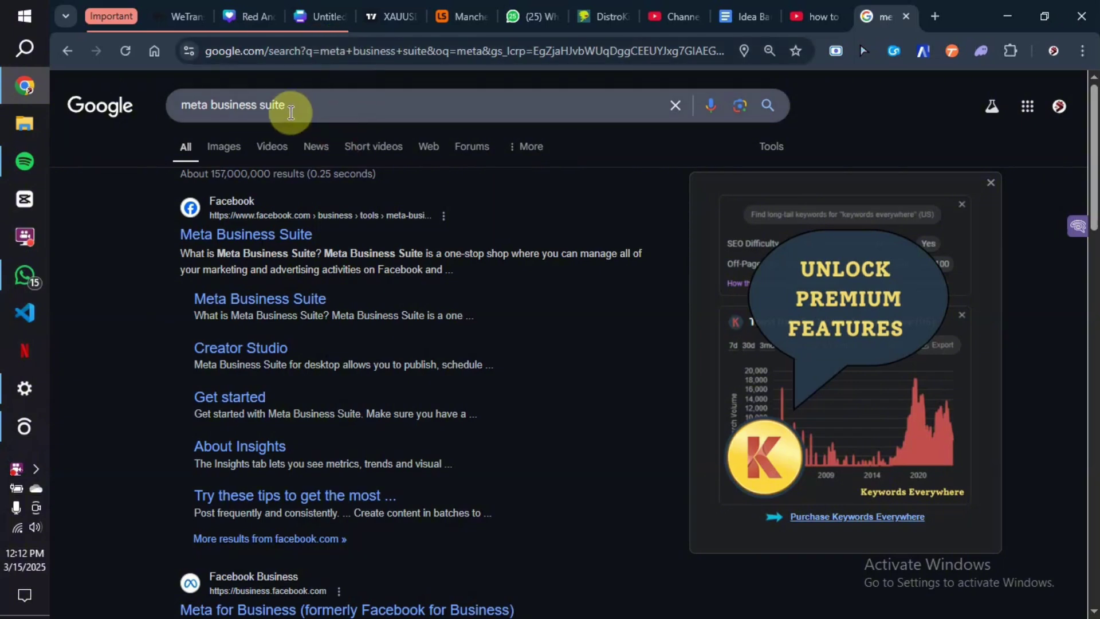
Open the Meta Business Suite page from the search results and get started to reach the business home dashboard.
{"action": "left_click", "coordinate": [264, 240]}
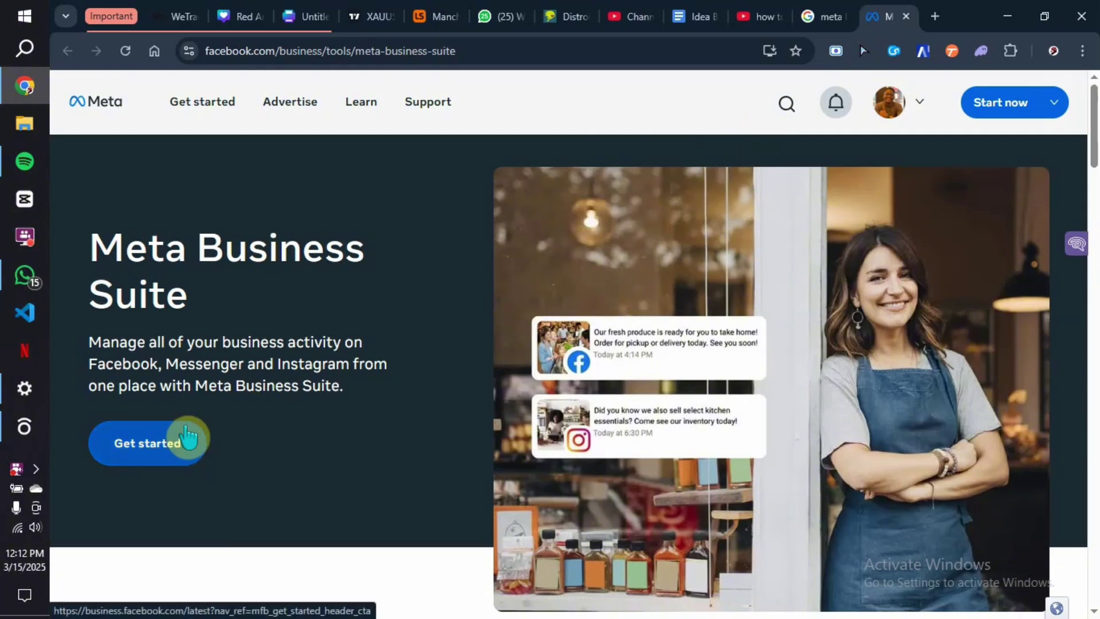
{"action": "mouse_move", "coordinate": [991, 112]}
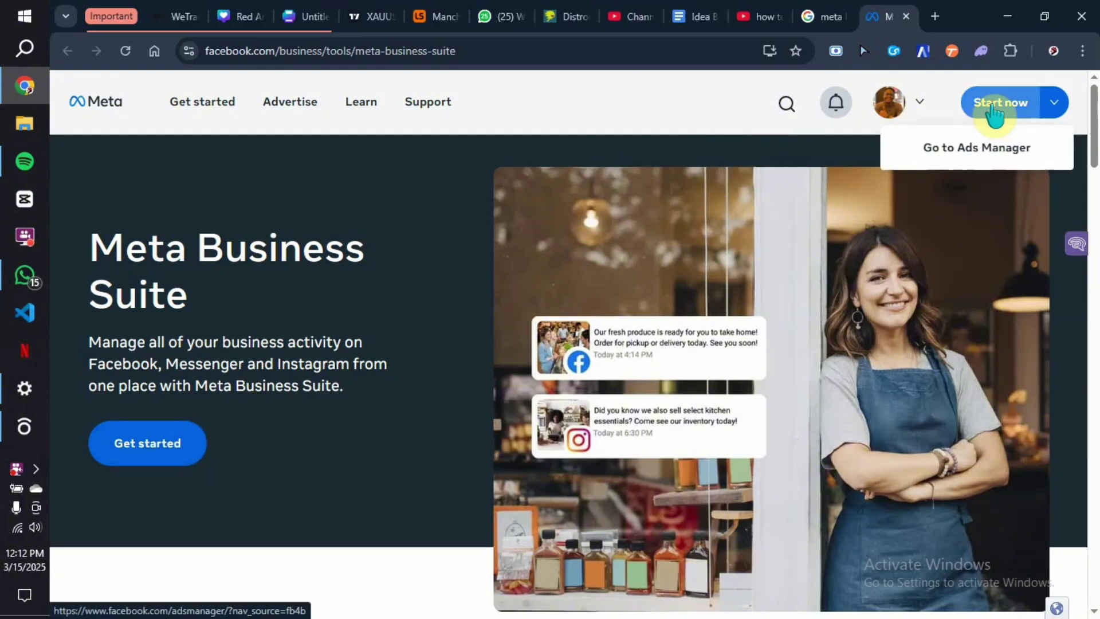
{"action": "left_click", "coordinate": [160, 451]}
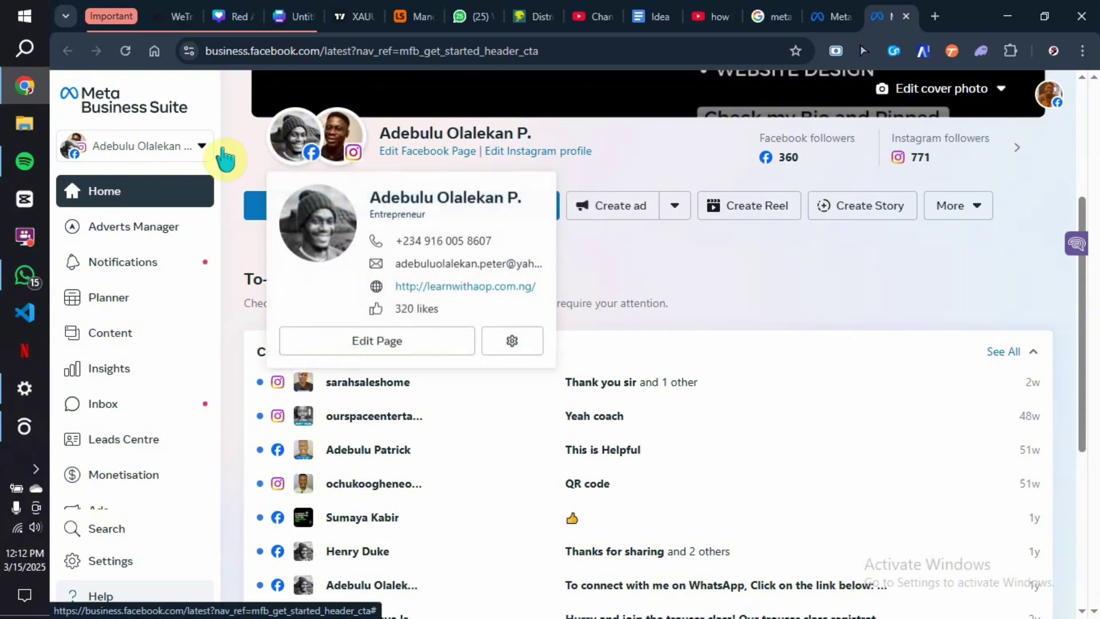
Check the list of available business portfolios, then open the settings of the current portfolio.
{"action": "left_click", "coordinate": [191, 151]}
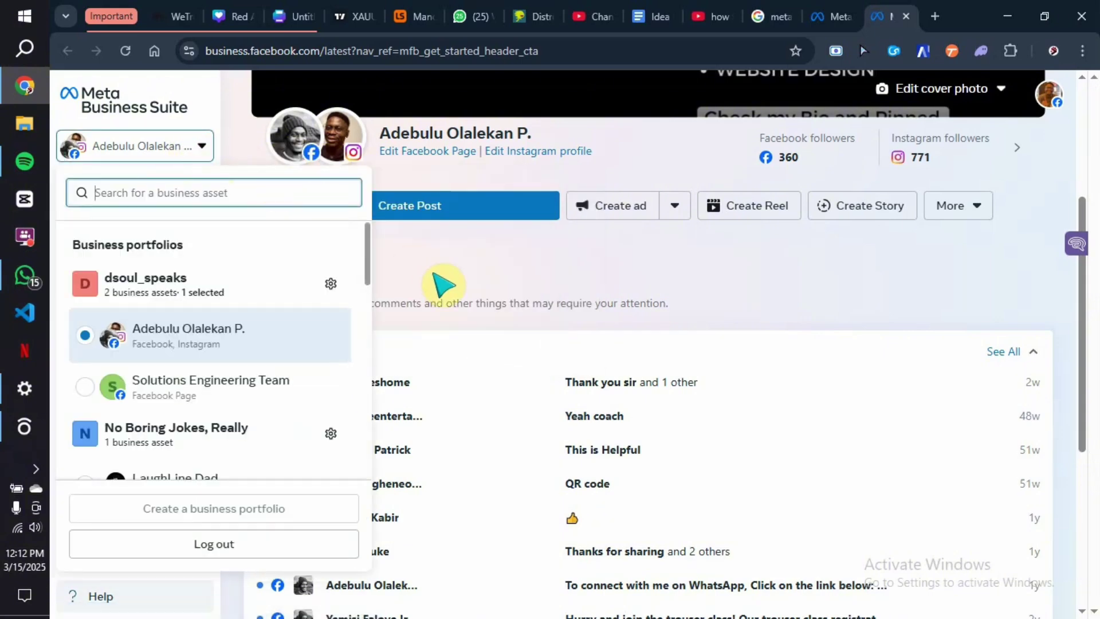
{"action": "left_click", "coordinate": [437, 253]}
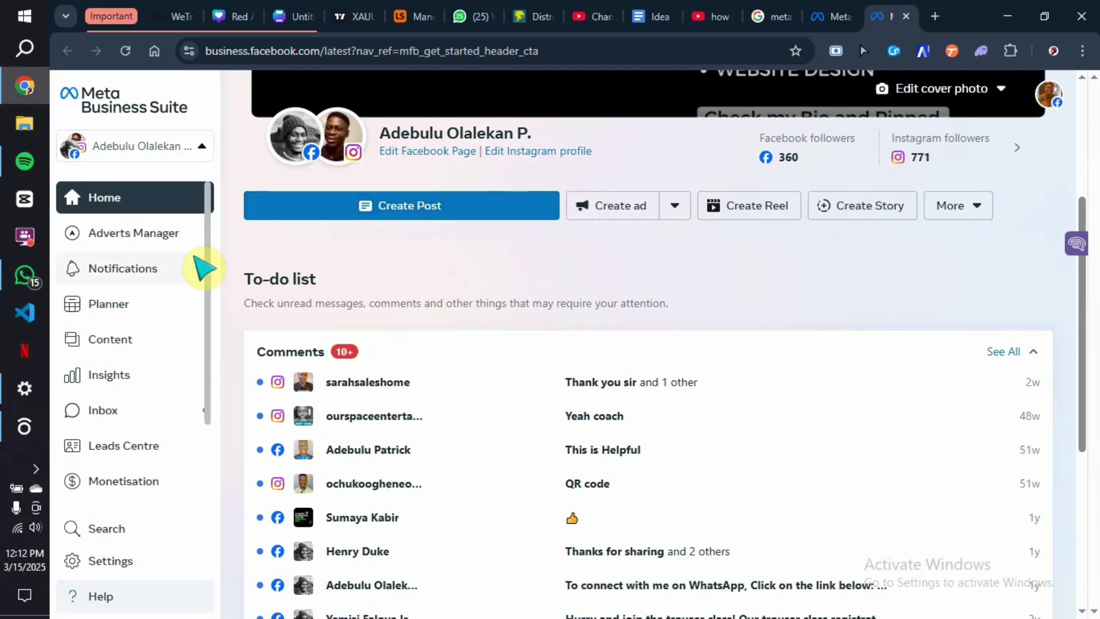
{"action": "scroll", "coordinate": [161, 344], "scroll_direction": "down", "scroll_amount": 2}
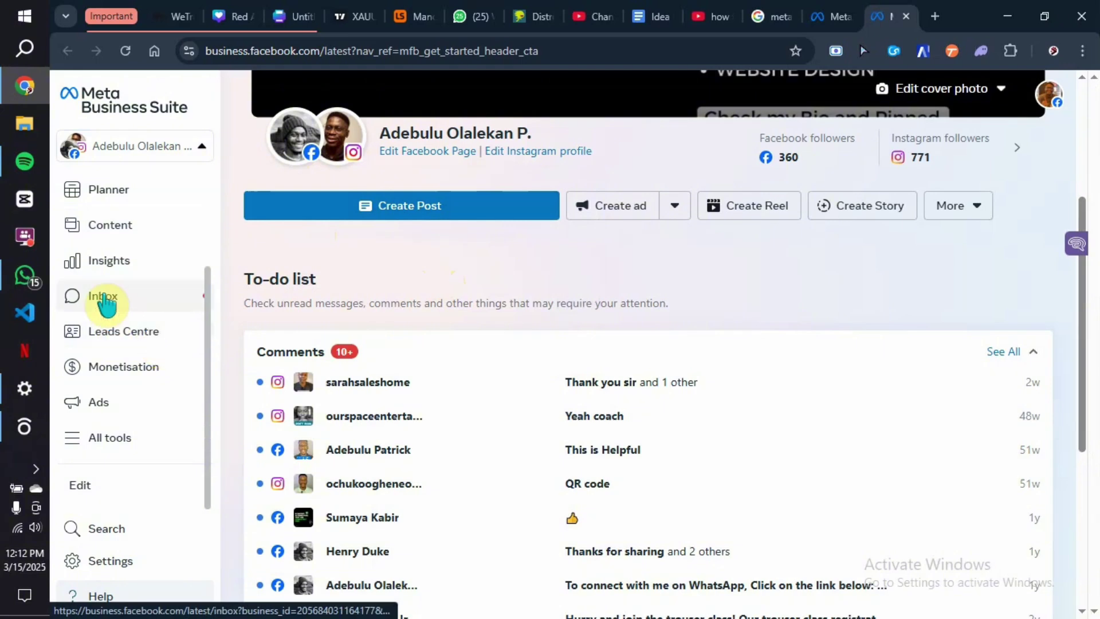
{"action": "left_click", "coordinate": [125, 562]}
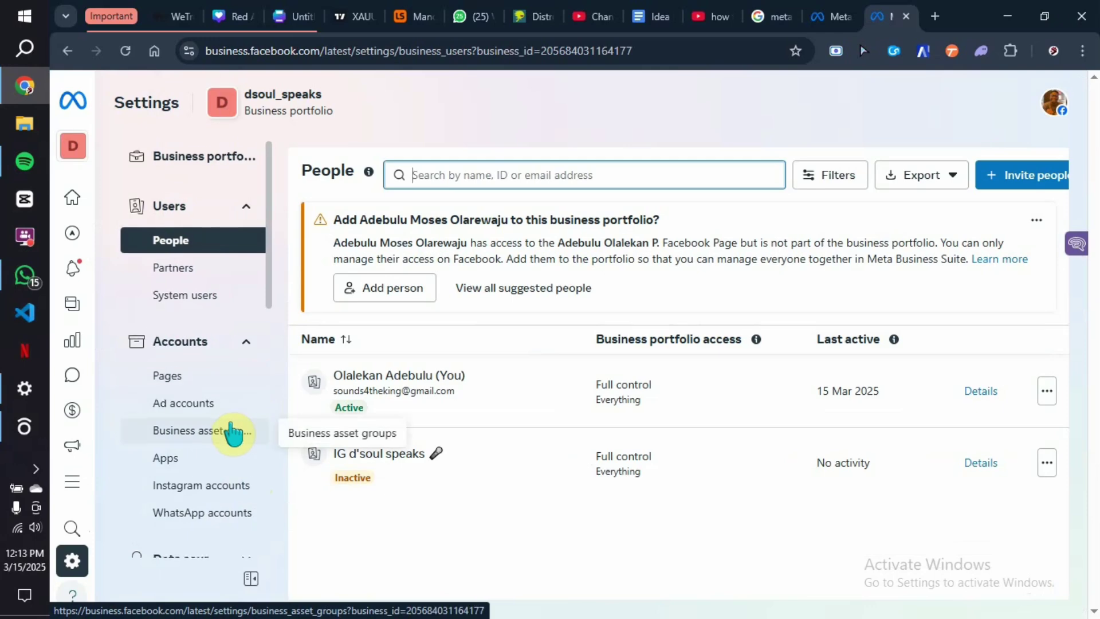
Open the portfolio's Instagram accounts settings.
{"action": "scroll", "coordinate": [234, 425], "scroll_direction": "down", "scroll_amount": 1}
{"action": "scroll", "coordinate": [233, 422], "scroll_direction": "down", "scroll_amount": 1}
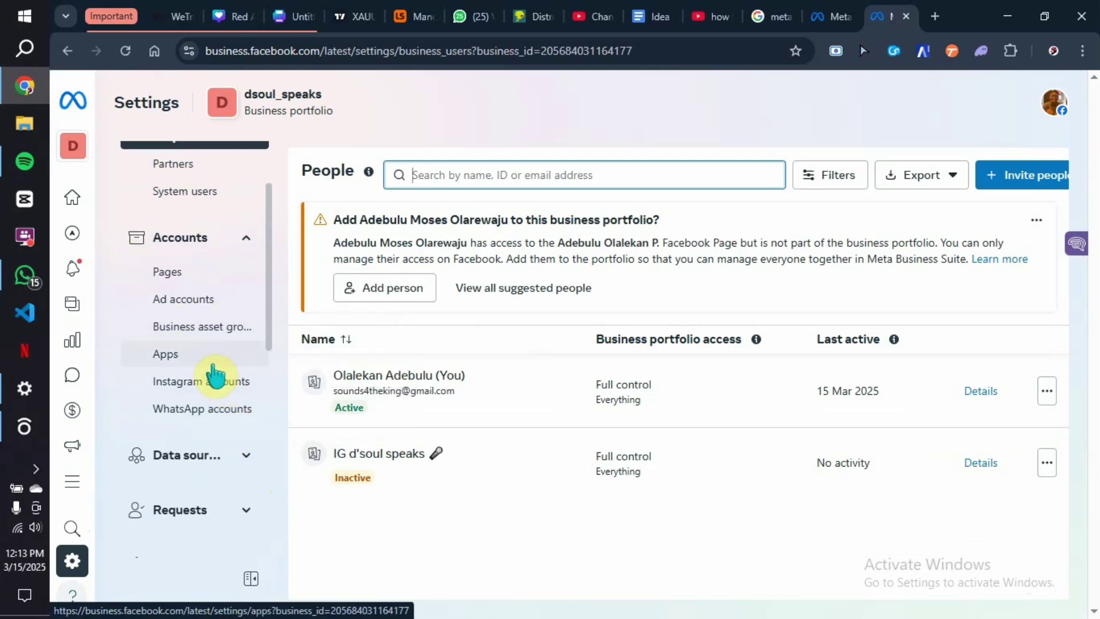
{"action": "scroll", "coordinate": [216, 373], "scroll_direction": "up", "scroll_amount": 2}
{"action": "left_click", "coordinate": [213, 488]}
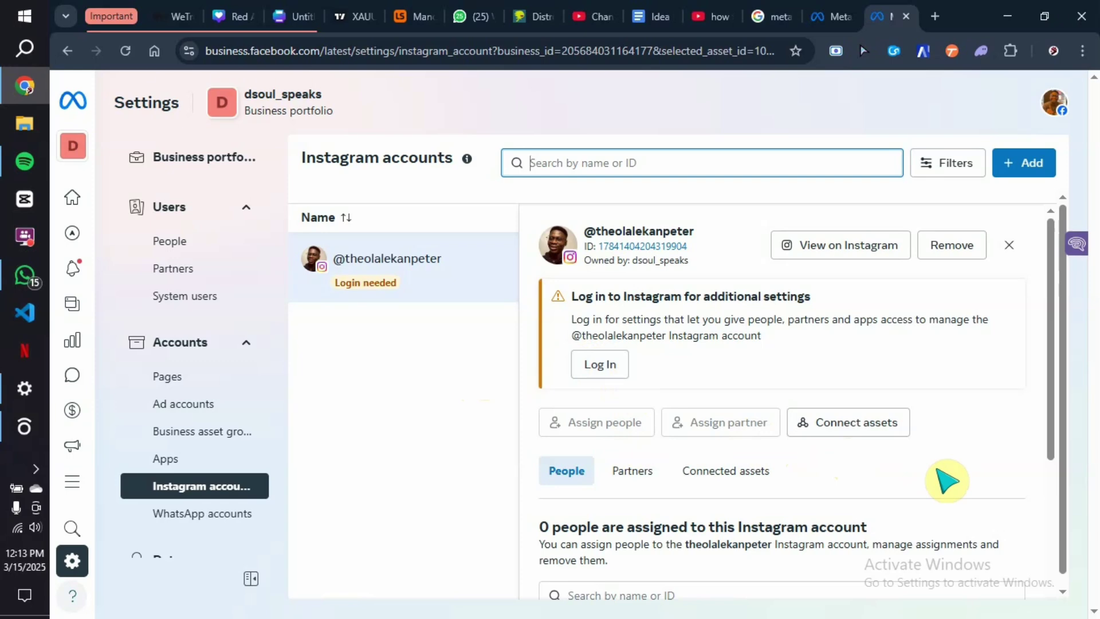
Log in to the connected Instagram account with the filled-in username and password to enable its additional management settings.
{"action": "left_click", "coordinate": [612, 369]}
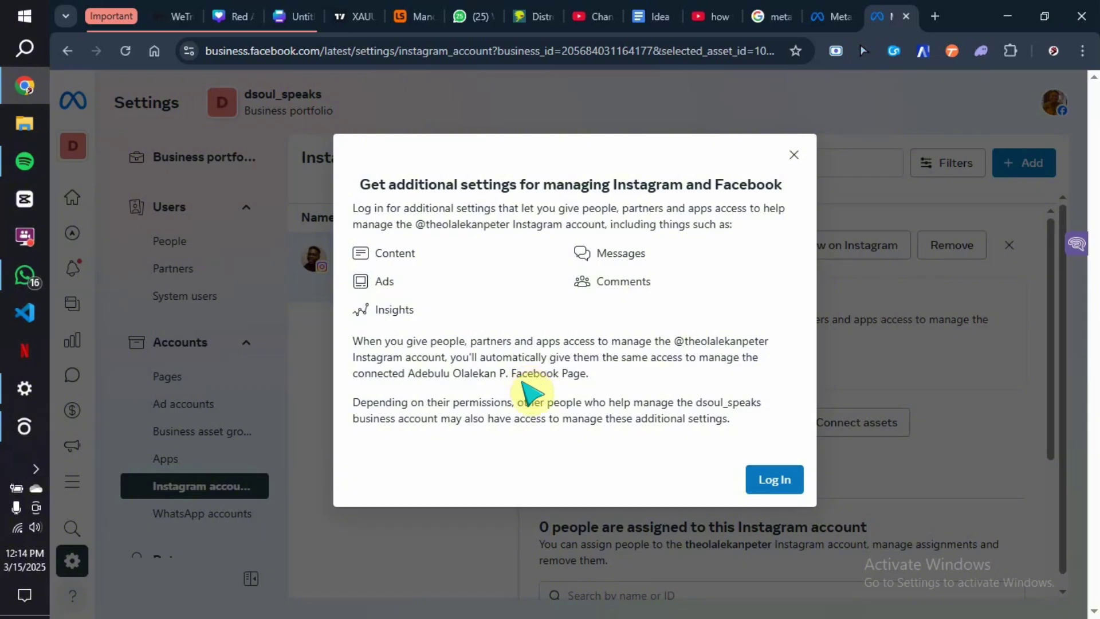
{"action": "left_click", "coordinate": [775, 481]}
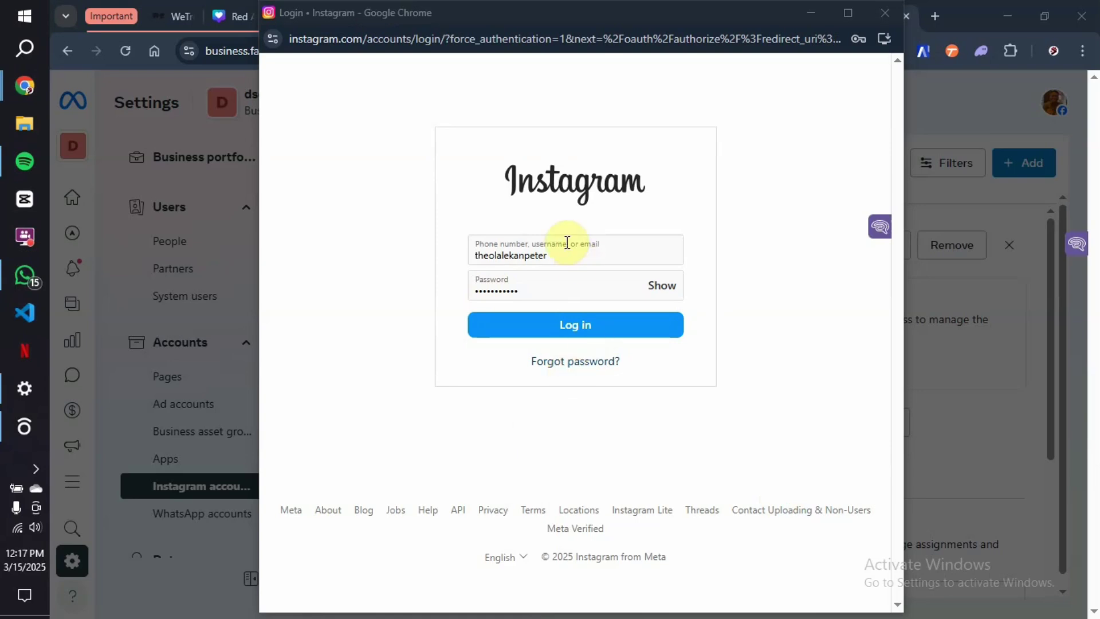
{"action": "left_click", "coordinate": [634, 334]}
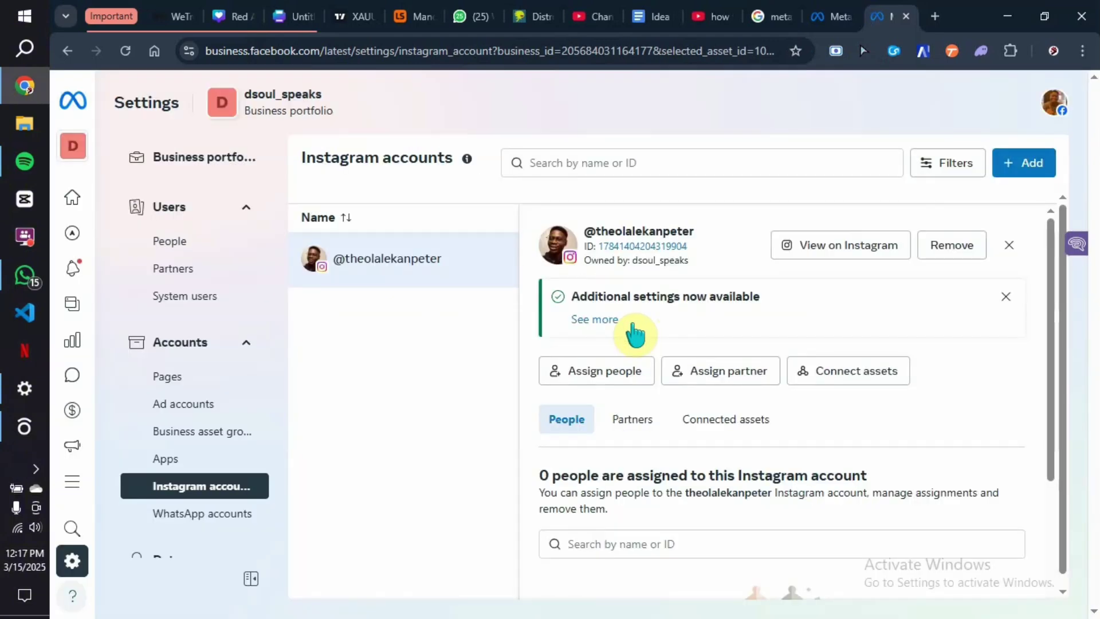
Read the full notice about additional settings and examine the people assignment options for the Instagram account.
{"action": "scroll", "coordinate": [725, 361], "scroll_direction": "down", "scroll_amount": 2}
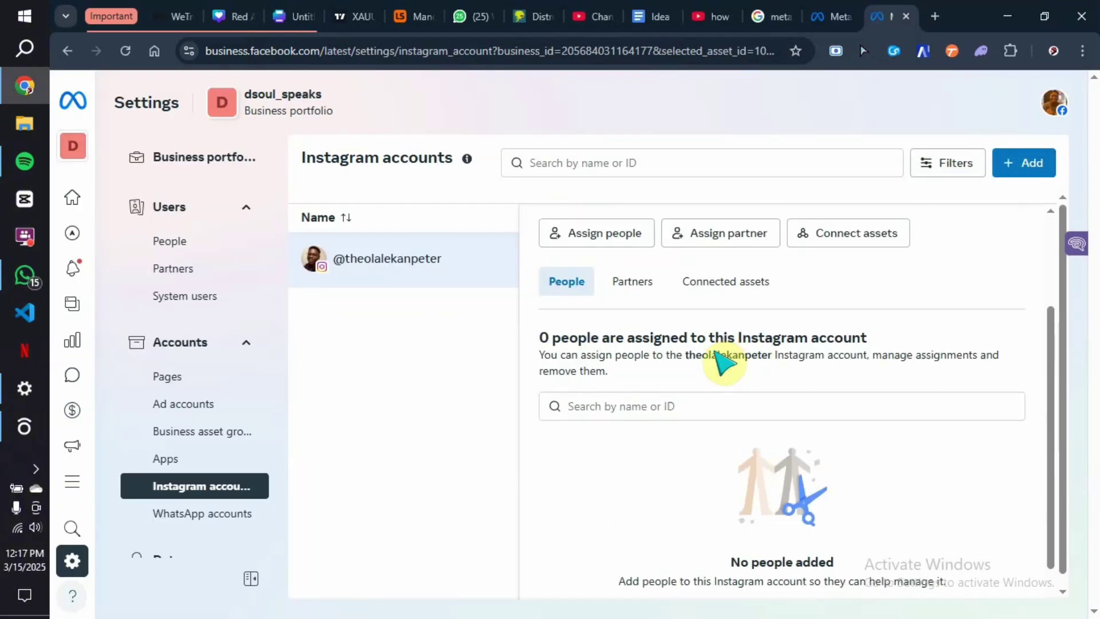
{"action": "scroll", "coordinate": [722, 361], "scroll_direction": "up", "scroll_amount": 1}
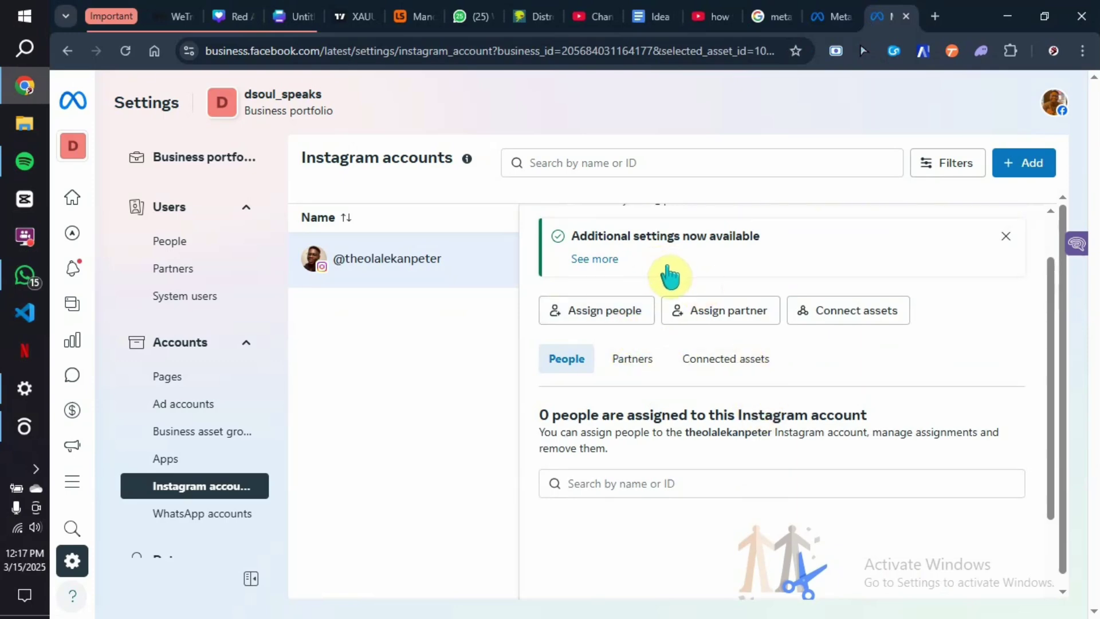
{"action": "left_click", "coordinate": [599, 259]}
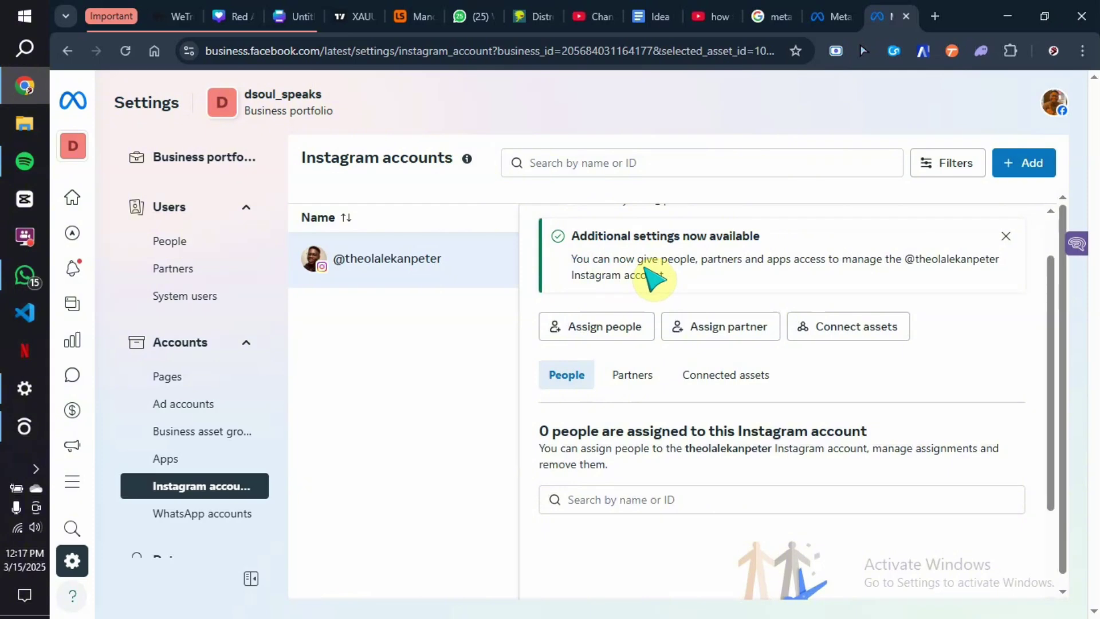
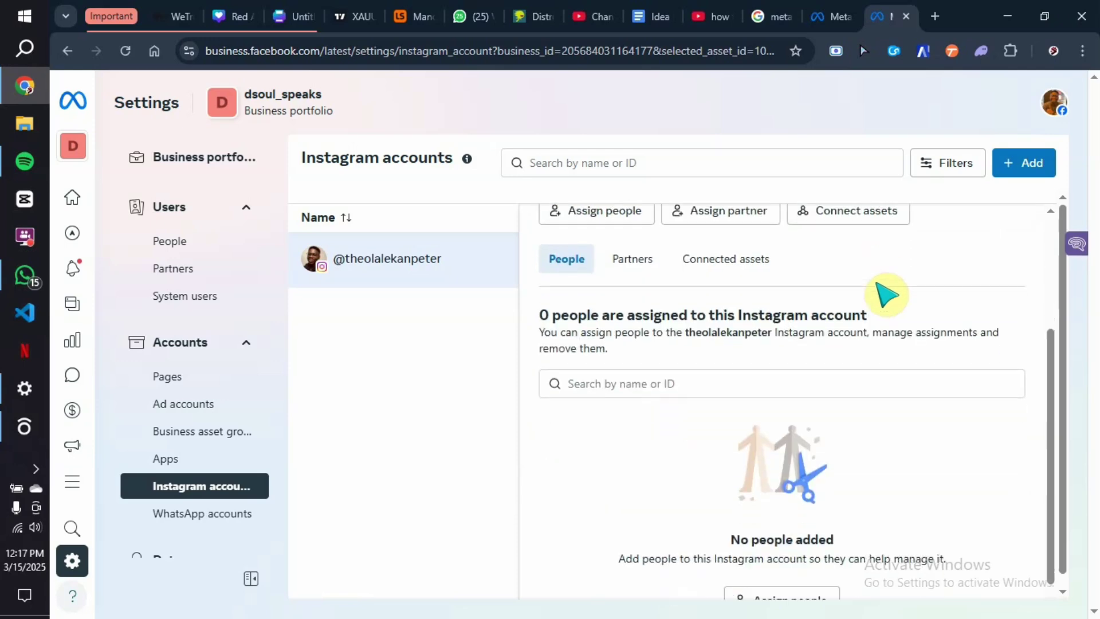
{"action": "left_click", "coordinate": [732, 364]}
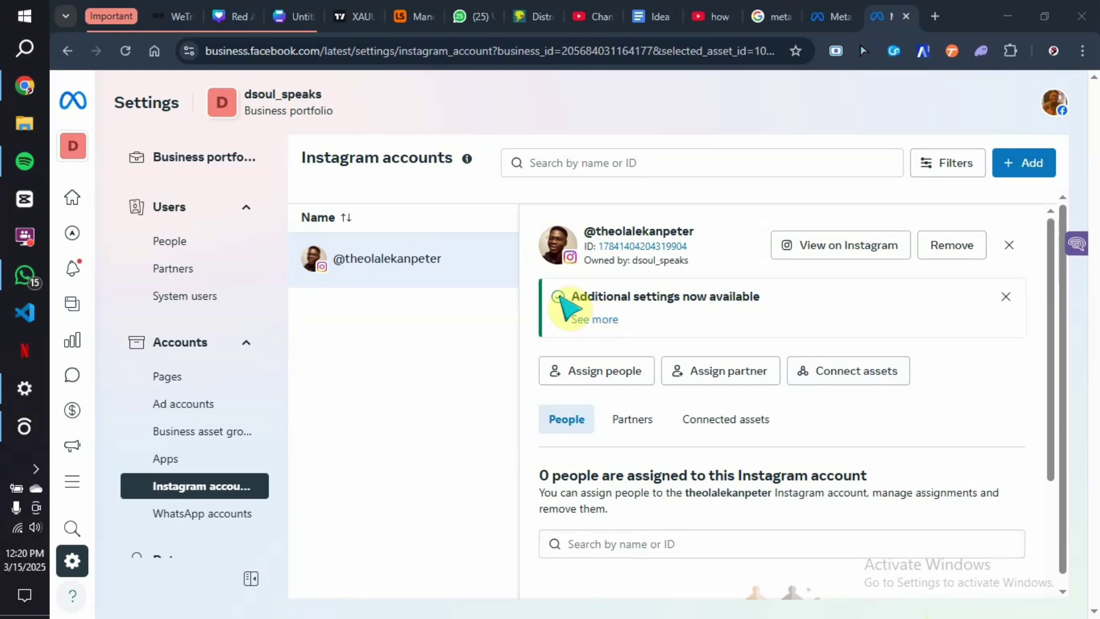
Start inviting a person from the portfolio's People list and add the suggested Page contact as the invitee.
{"action": "left_click", "coordinate": [190, 247]}
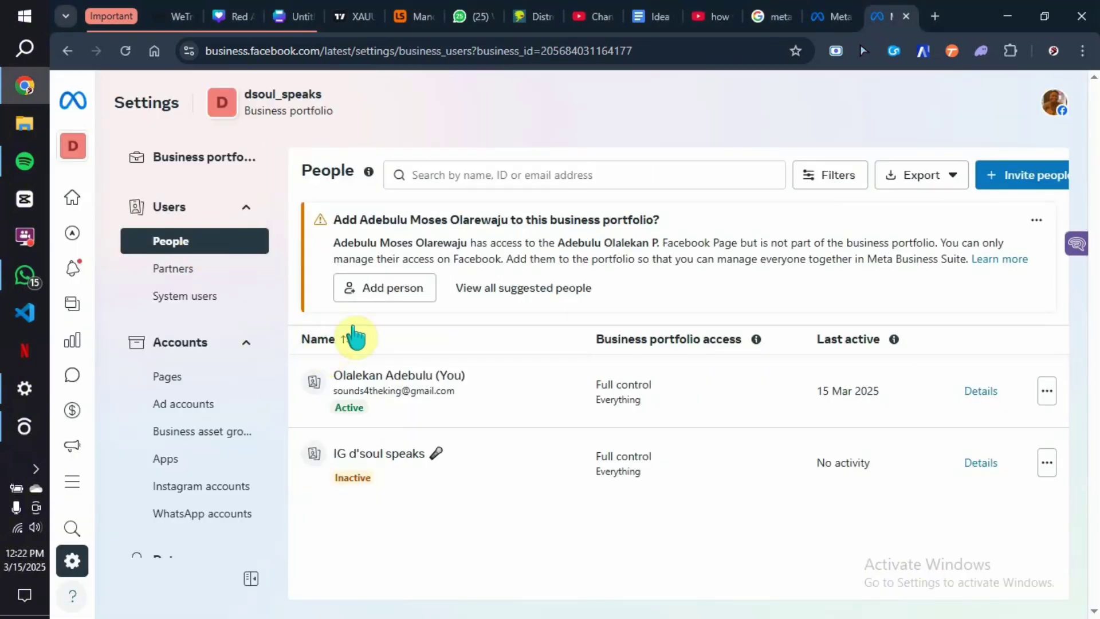
{"action": "left_click", "coordinate": [997, 199]}
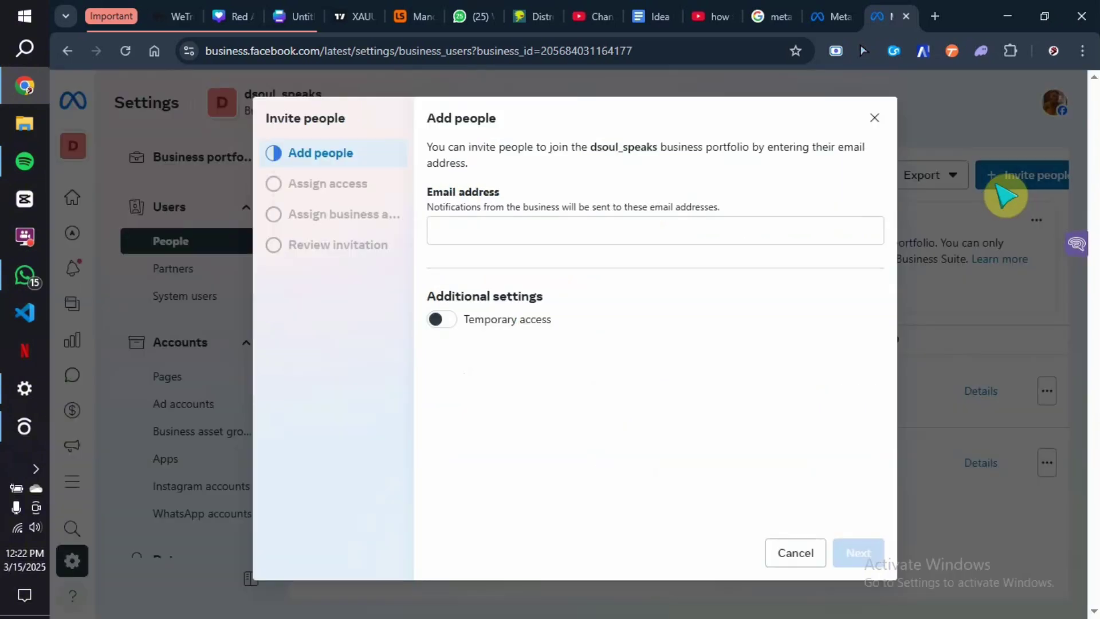
{"action": "left_click", "coordinate": [500, 234]}
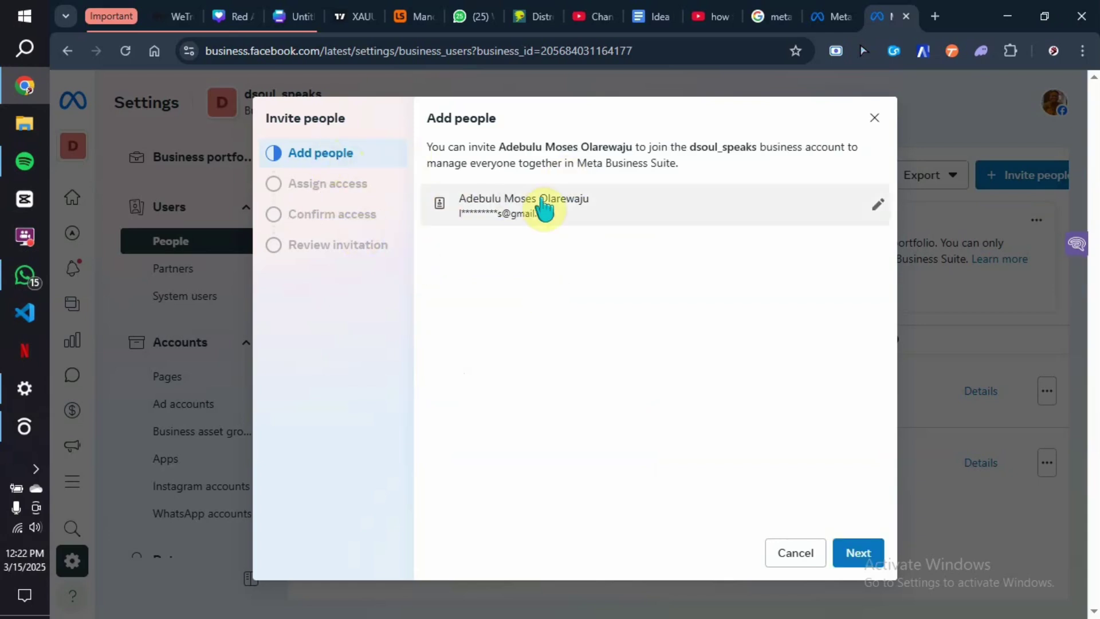
{"action": "left_click", "coordinate": [857, 552]}
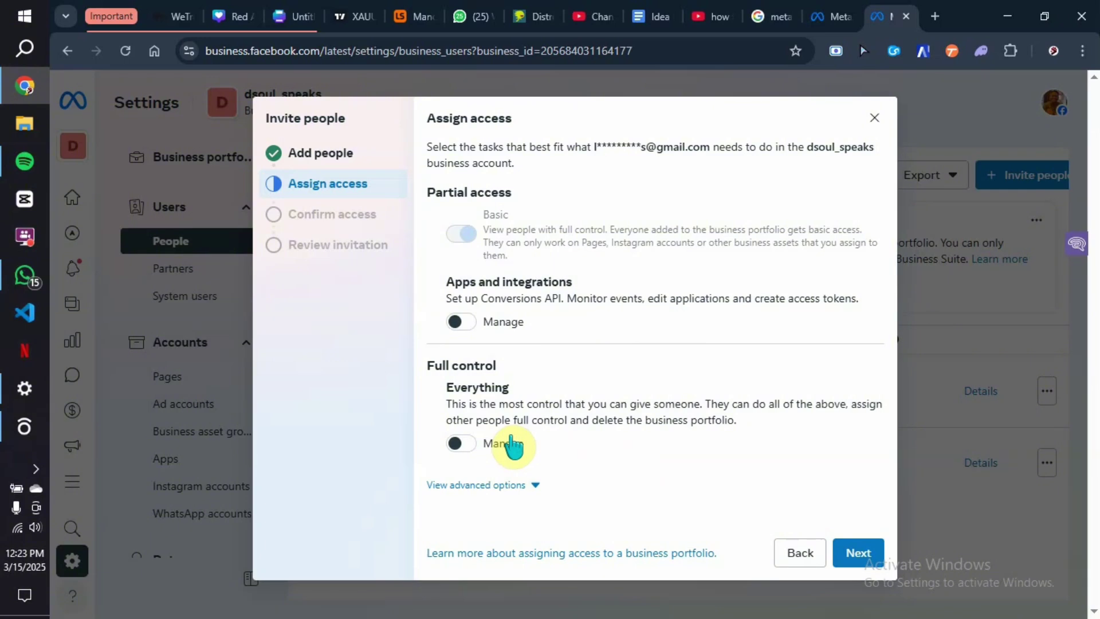
Review the advanced Finance options for the invitee and continue with only Basic partial access to the portfolio.
{"action": "left_click", "coordinate": [529, 485]}
{"action": "scroll", "coordinate": [573, 487], "scroll_direction": "down", "scroll_amount": 2}
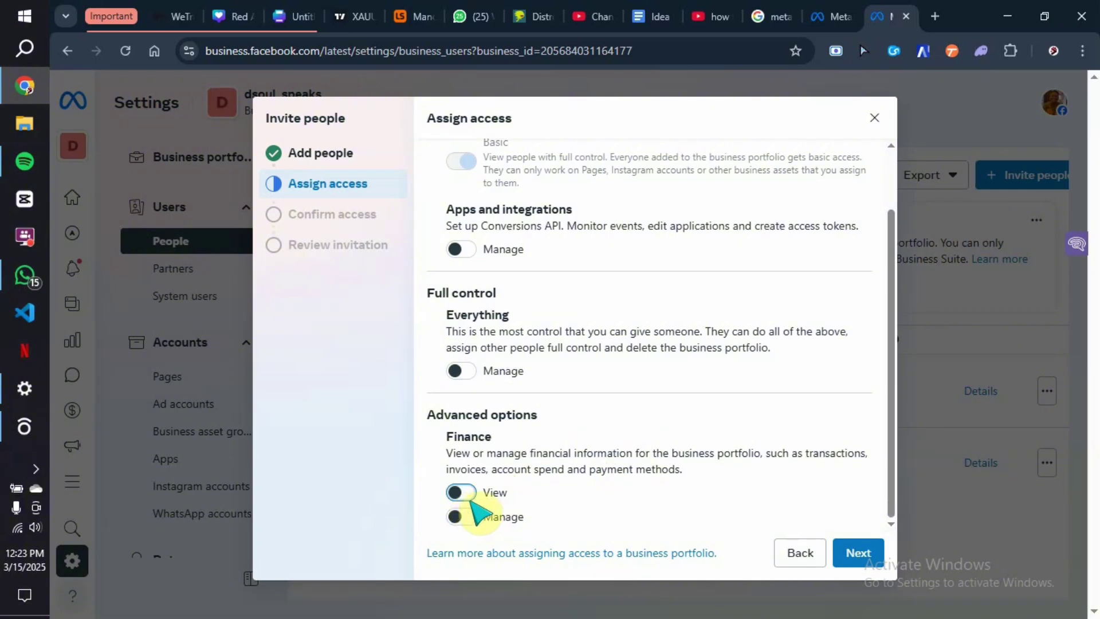
{"action": "scroll", "coordinate": [642, 399], "scroll_direction": "up", "scroll_amount": 2}
{"action": "mouse_move", "coordinate": [476, 246]}
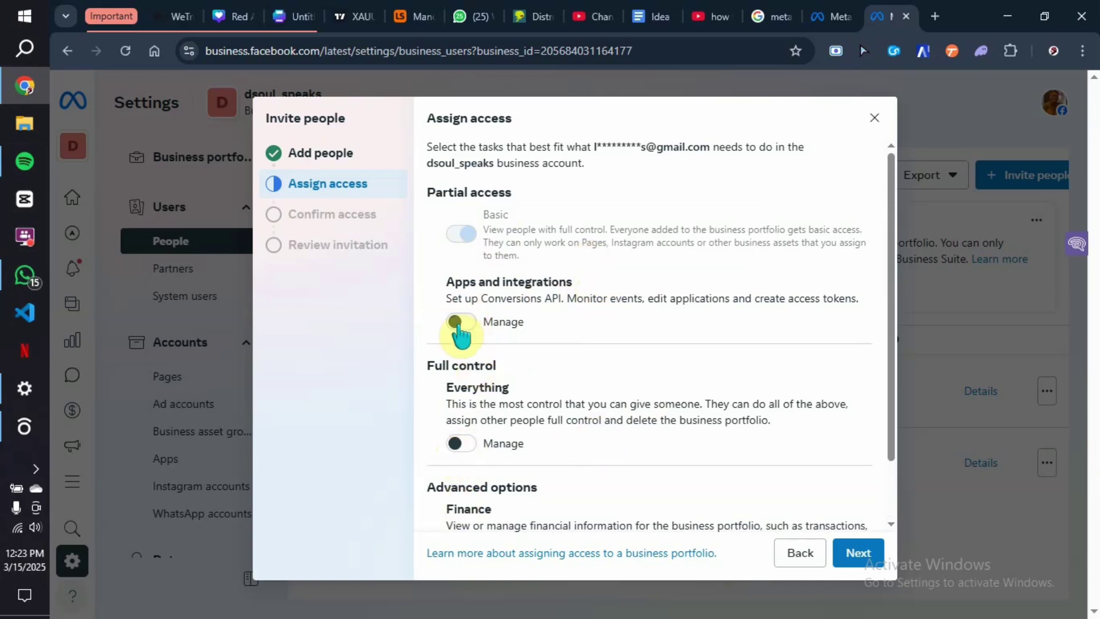
{"action": "left_click", "coordinate": [852, 551]}
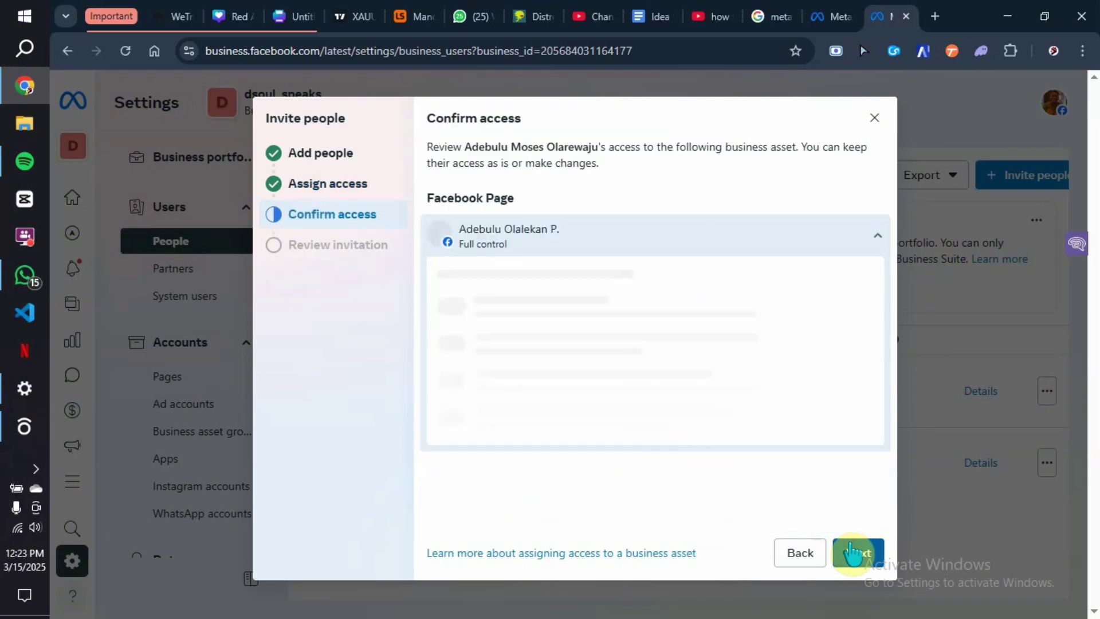
Review the invitee's permissions on the Facebook Page and confirm full control with Everything enabled.
{"action": "scroll", "coordinate": [544, 329], "scroll_direction": "down", "scroll_amount": 1}
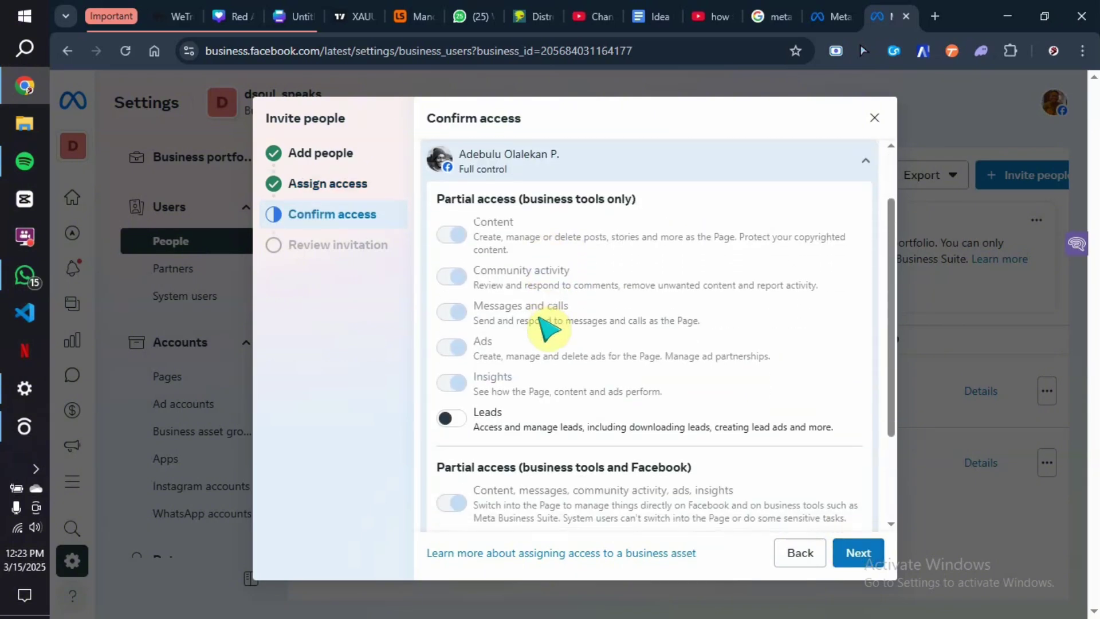
{"action": "left_click", "coordinate": [865, 163]}
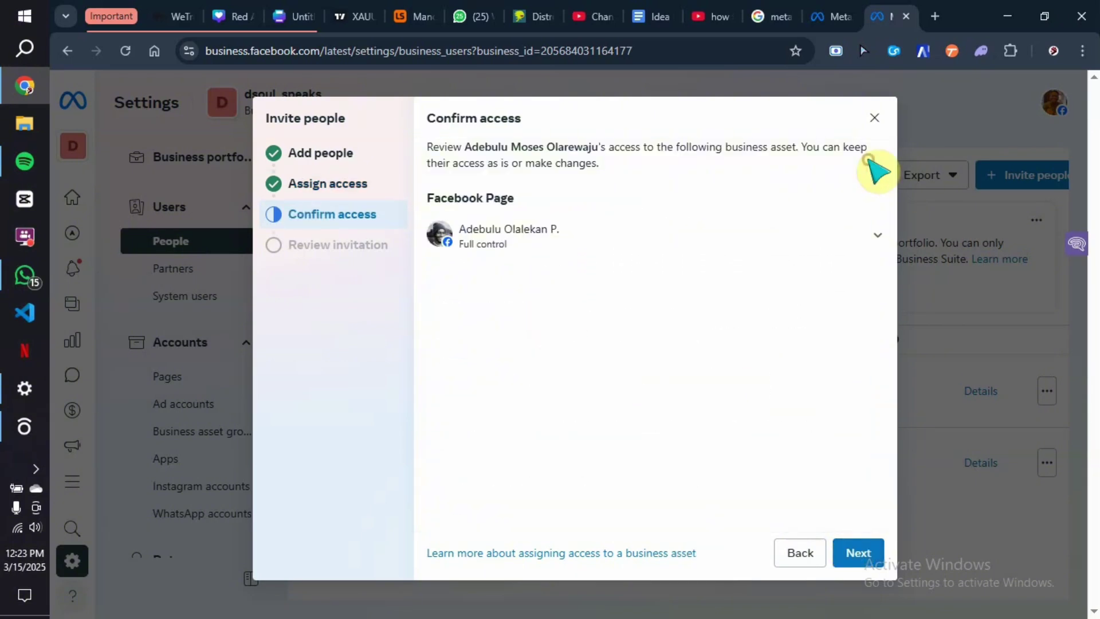
{"action": "left_click", "coordinate": [834, 241]}
{"action": "scroll", "coordinate": [687, 344], "scroll_direction": "down", "scroll_amount": 2}
{"action": "scroll", "coordinate": [682, 378], "scroll_direction": "down", "scroll_amount": 1}
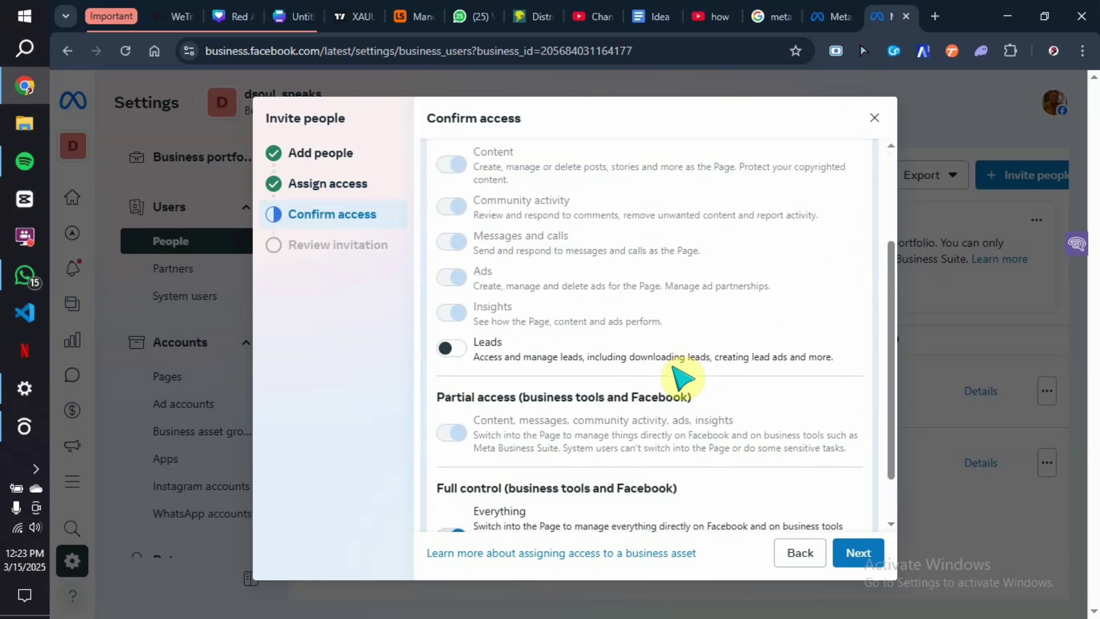
{"action": "scroll", "coordinate": [682, 375], "scroll_direction": "up", "scroll_amount": 2}
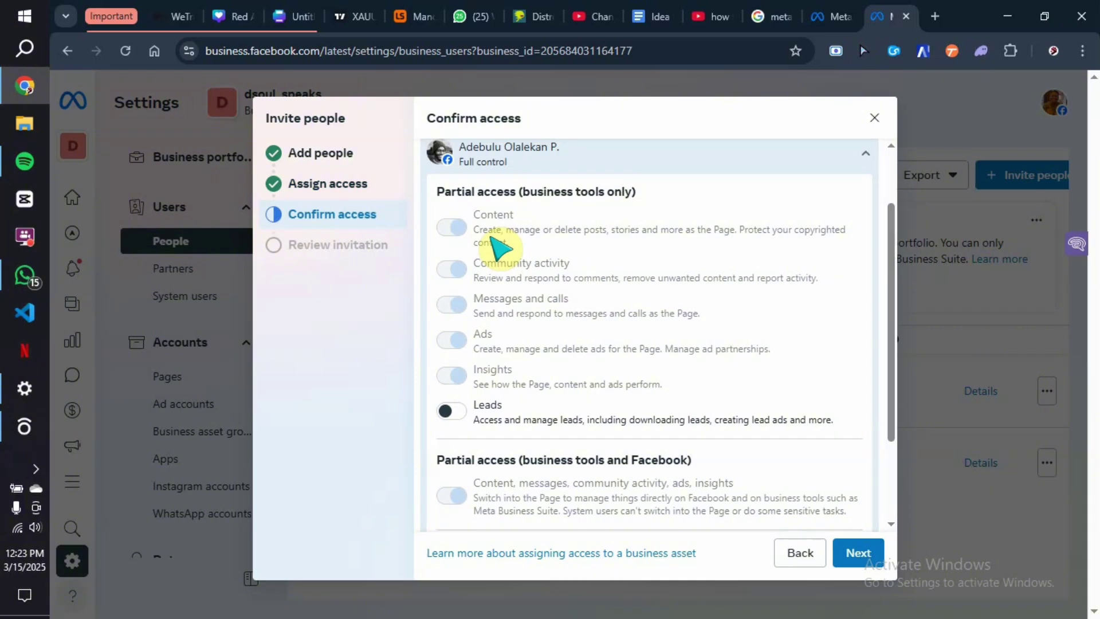
{"action": "scroll", "coordinate": [516, 304], "scroll_direction": "down", "scroll_amount": 1}
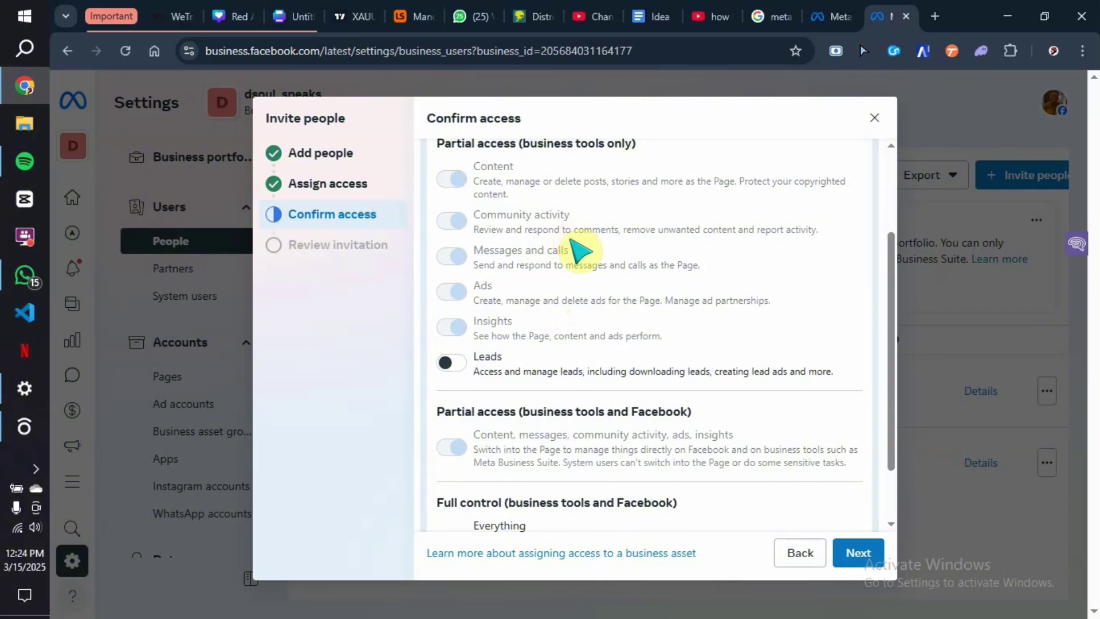
{"action": "left_click_drag", "start_coordinate": [494, 248], "coordinate": [558, 269]}
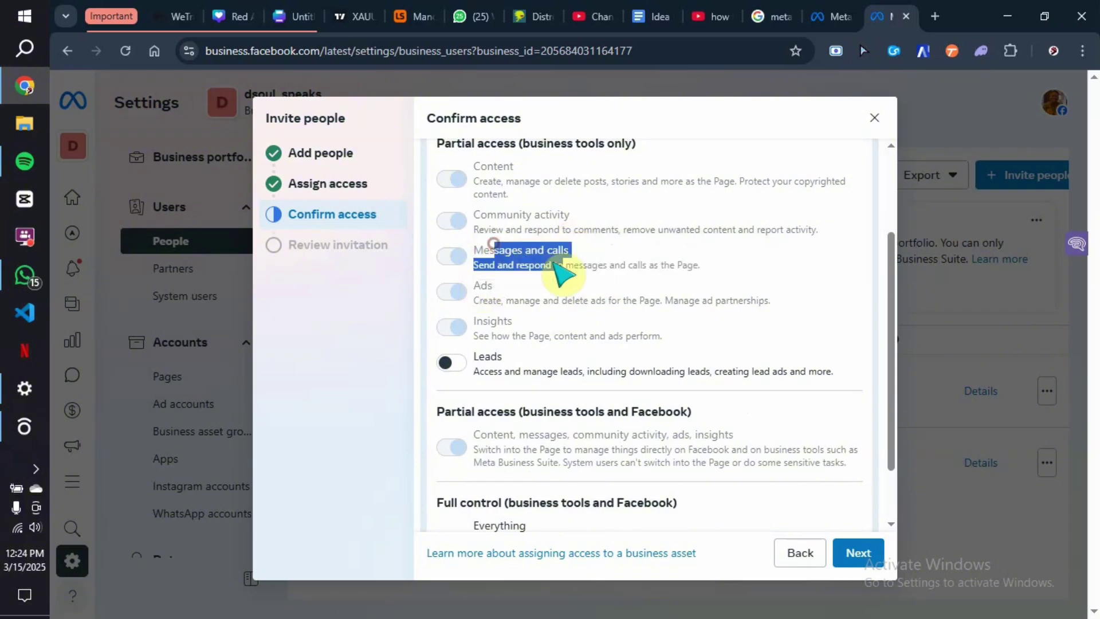
{"action": "left_click", "coordinate": [664, 272]}
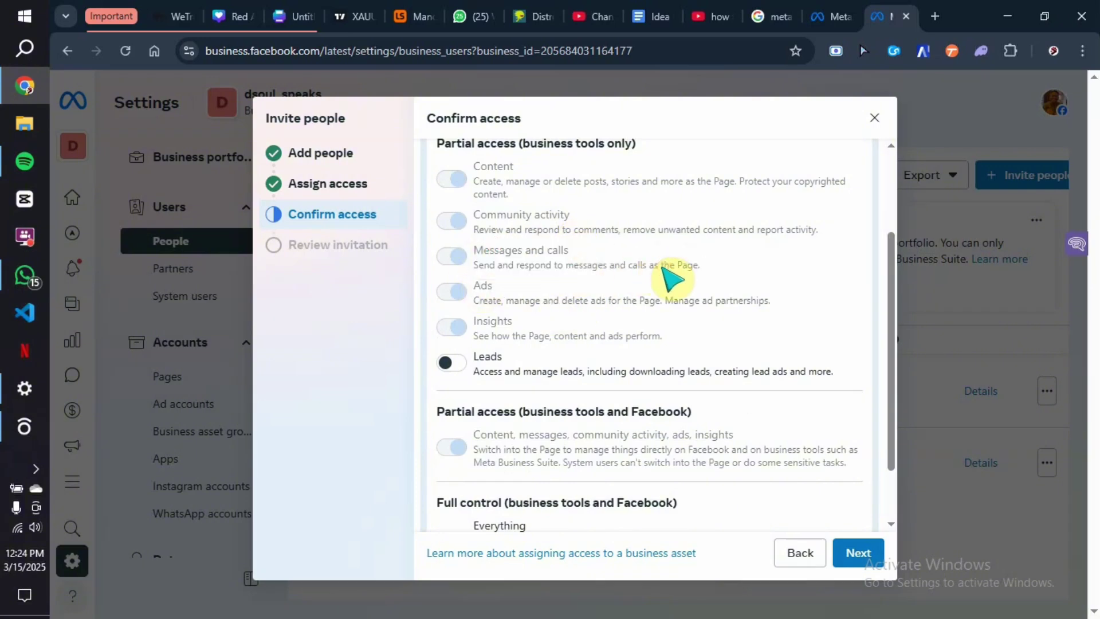
{"action": "scroll", "coordinate": [664, 269], "scroll_direction": "down", "scroll_amount": 2}
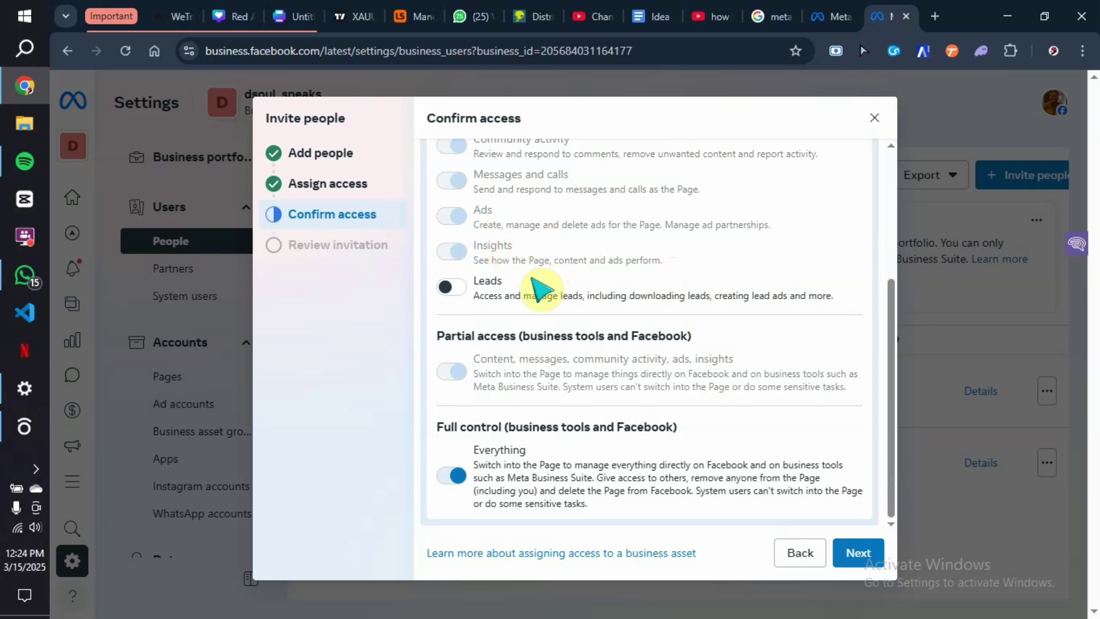
{"action": "left_click", "coordinate": [857, 553]}
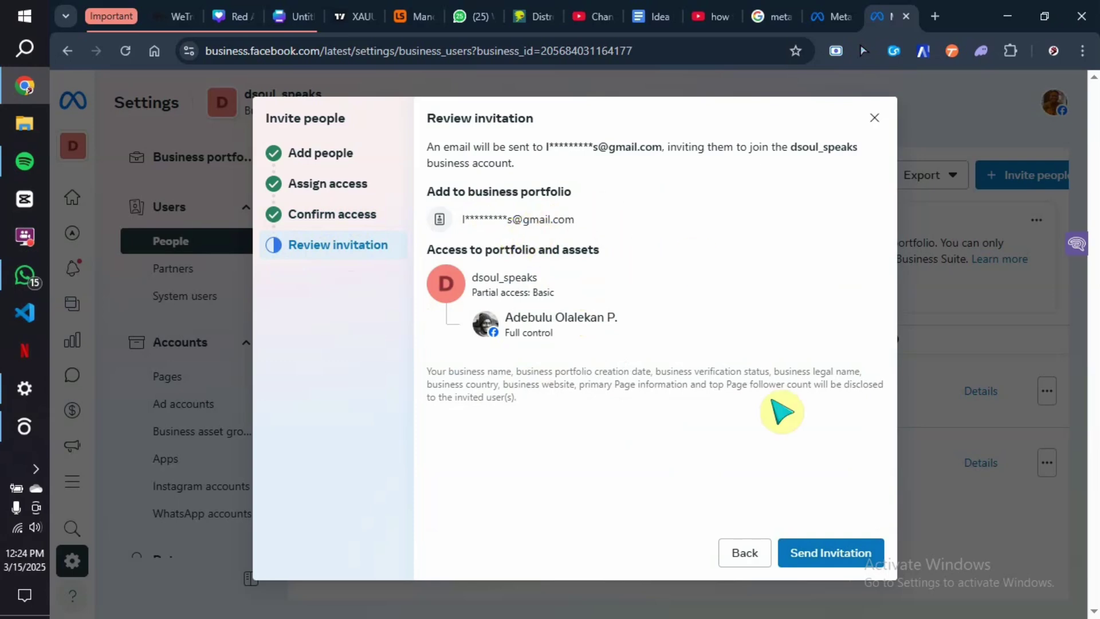
Send the portfolio invitation and reload the People list.
{"action": "left_click", "coordinate": [829, 558]}
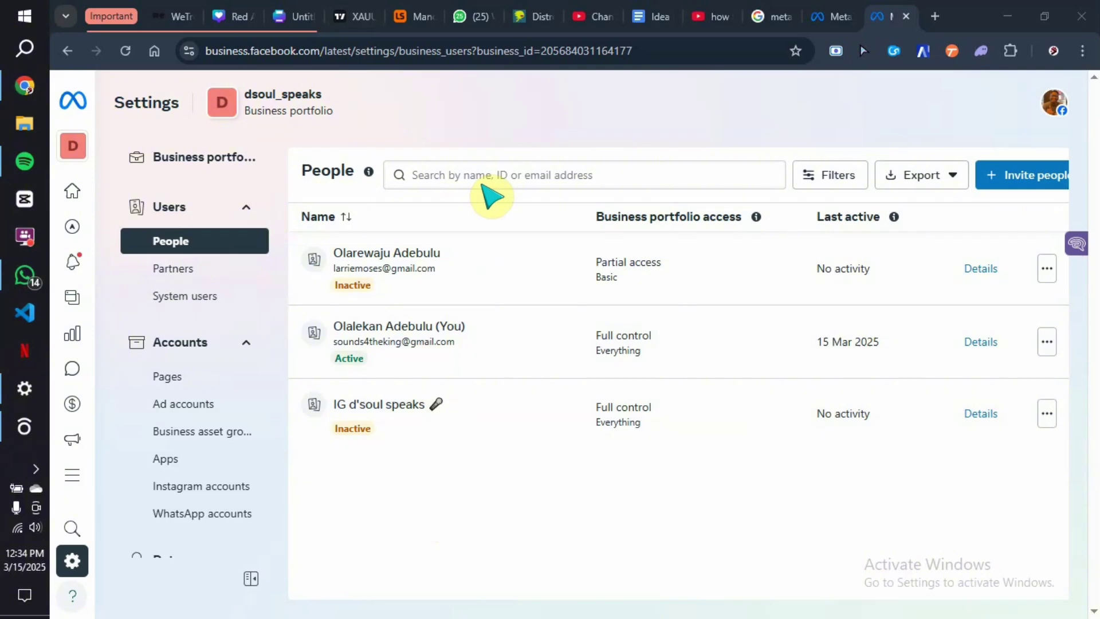
{"action": "left_click", "coordinate": [124, 50]}
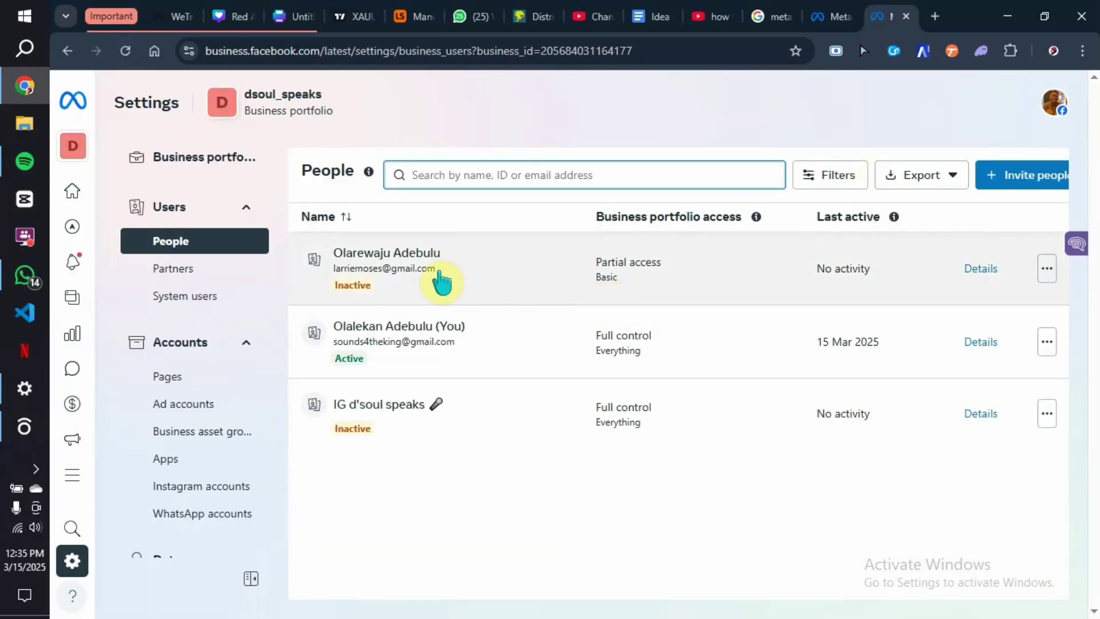
Start assigning people to the portfolio's connected Instagram account and select the newly invited person.
{"action": "scroll", "coordinate": [152, 418], "scroll_direction": "down", "scroll_amount": 1}
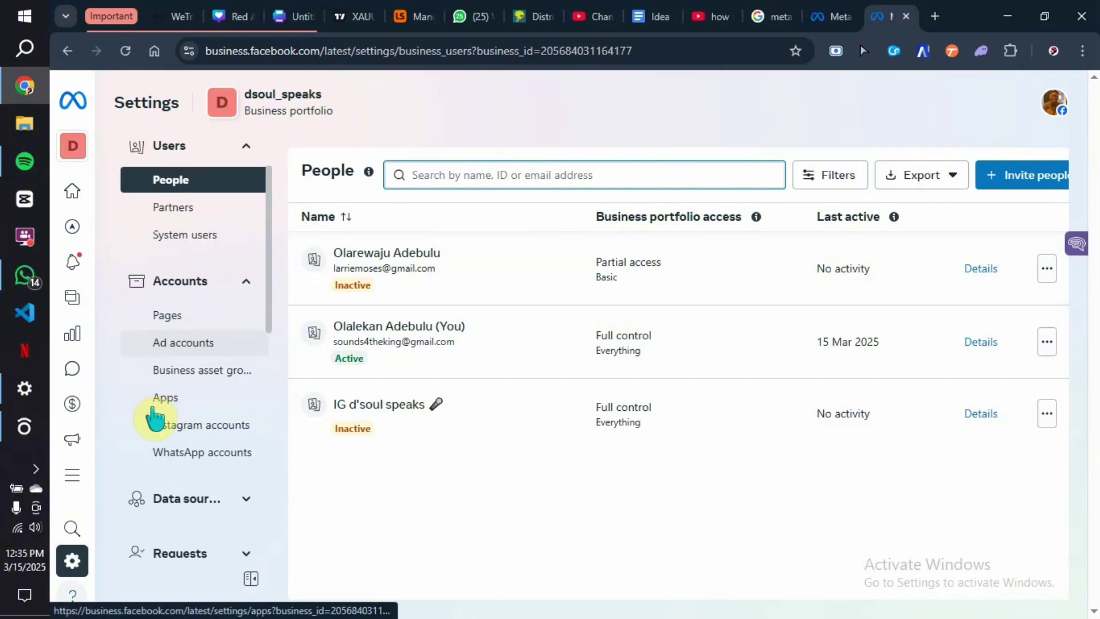
{"action": "left_click", "coordinate": [199, 427]}
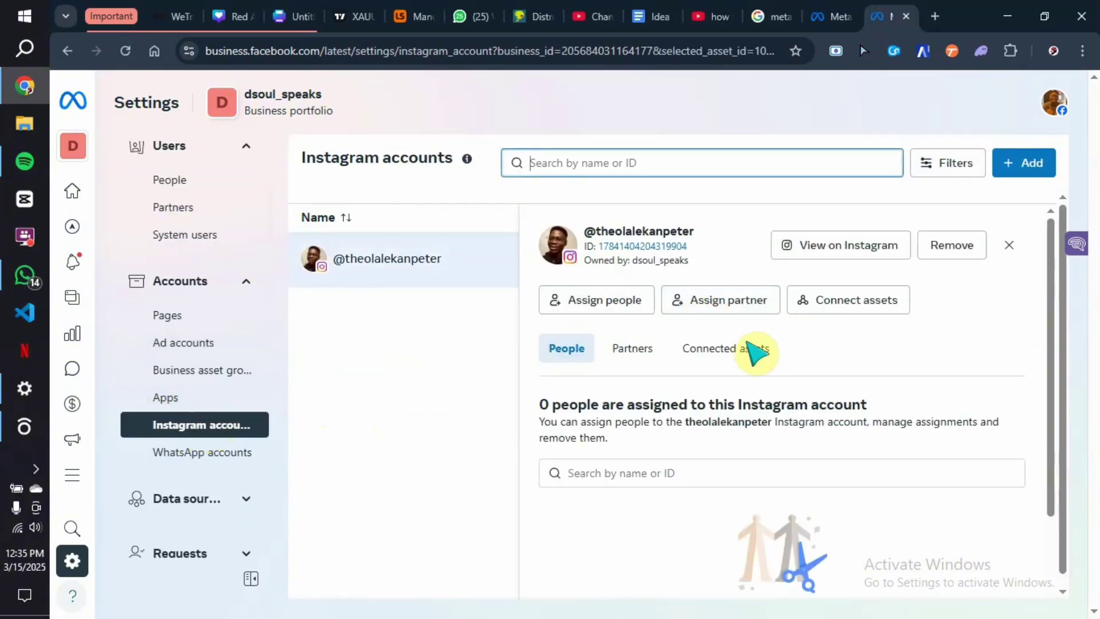
{"action": "scroll", "coordinate": [801, 390], "scroll_direction": "down", "scroll_amount": 2}
{"action": "scroll", "coordinate": [785, 365], "scroll_direction": "up", "scroll_amount": 2}
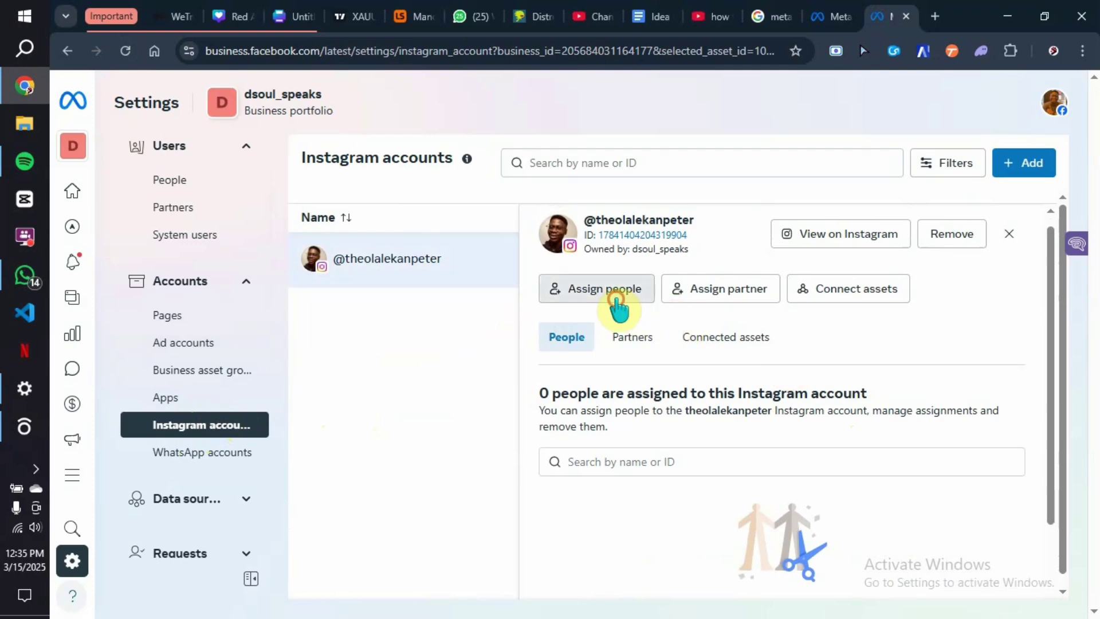
{"action": "left_click", "coordinate": [613, 293]}
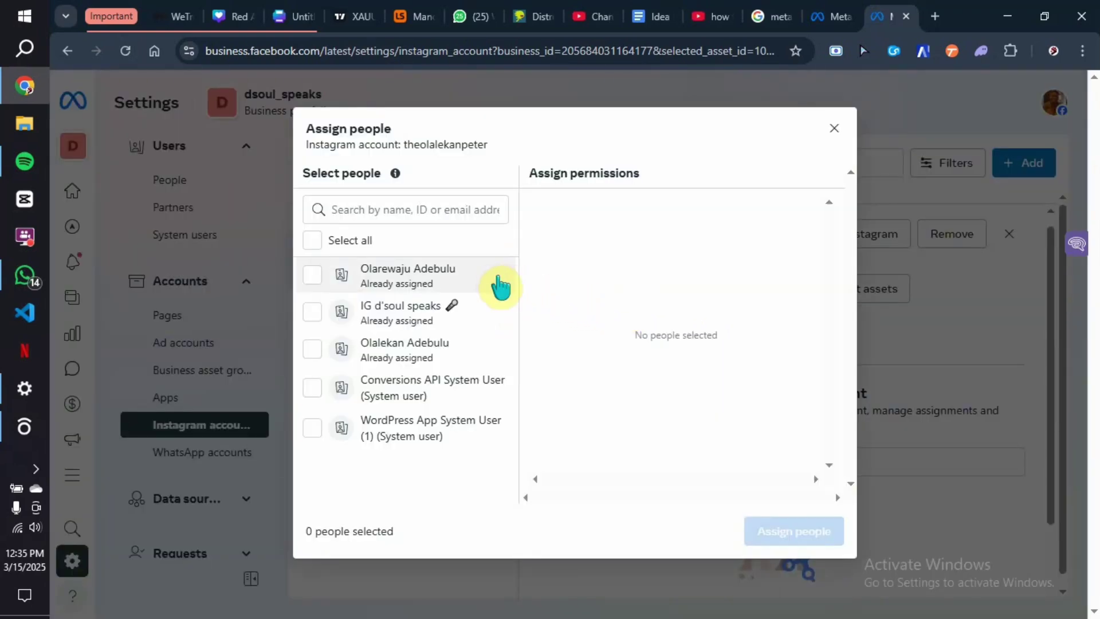
{"action": "left_click", "coordinate": [314, 276]}
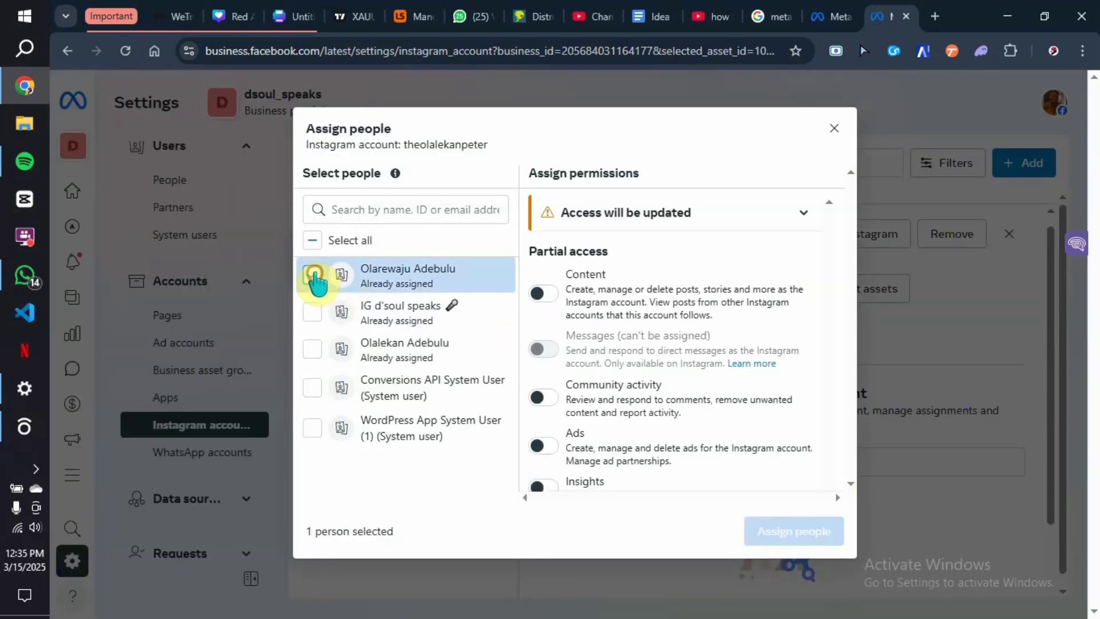
Review the Instagram permissions for the selected person and enable partial access for Content and Community activity.
{"action": "scroll", "coordinate": [650, 344], "scroll_direction": "down", "scroll_amount": 4}
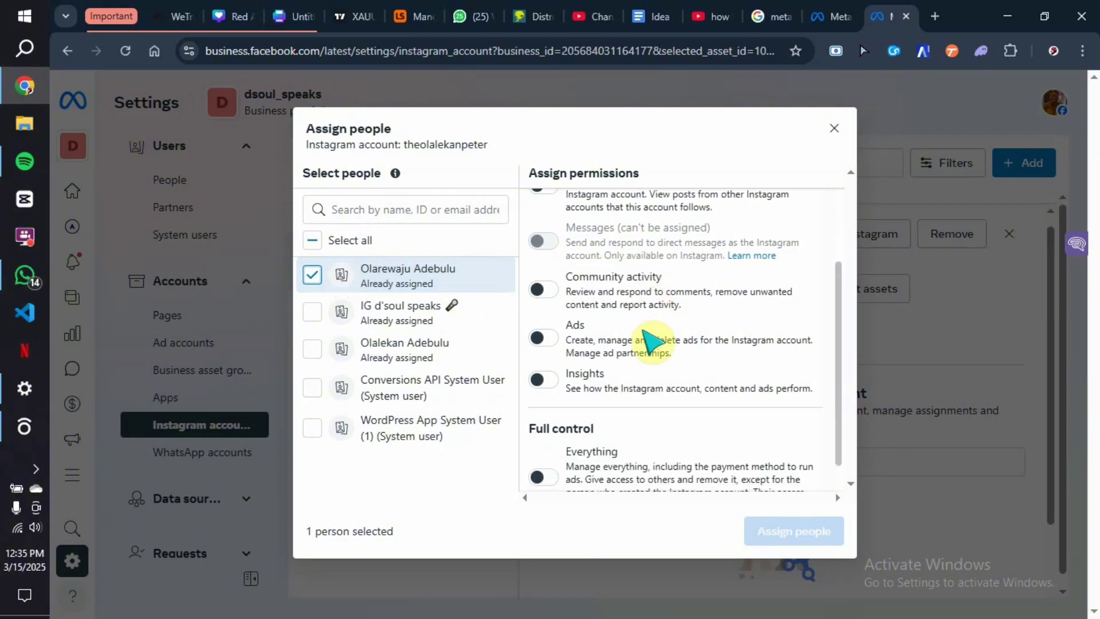
{"action": "scroll", "coordinate": [651, 342], "scroll_direction": "up", "scroll_amount": 4}
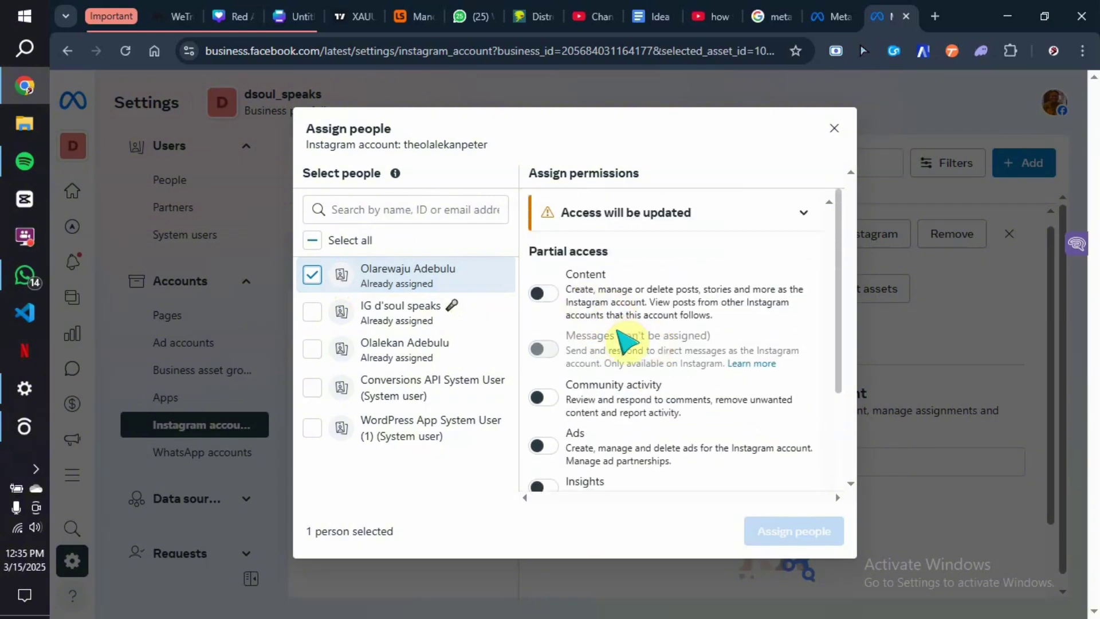
{"action": "scroll", "coordinate": [624, 342], "scroll_direction": "down", "scroll_amount": 1}
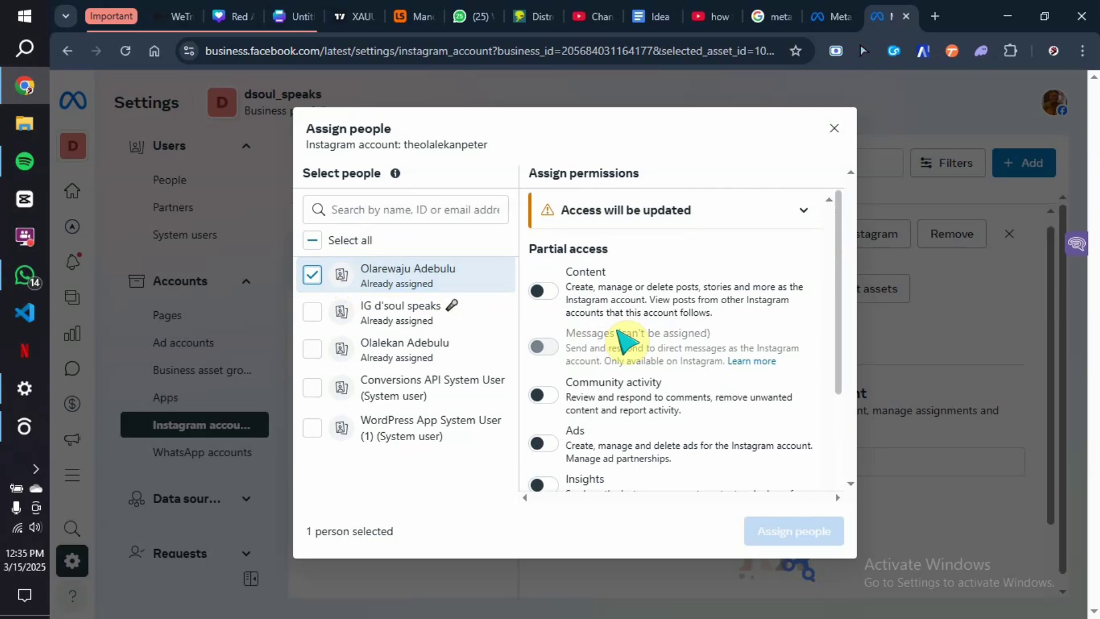
{"action": "left_click", "coordinate": [543, 293]}
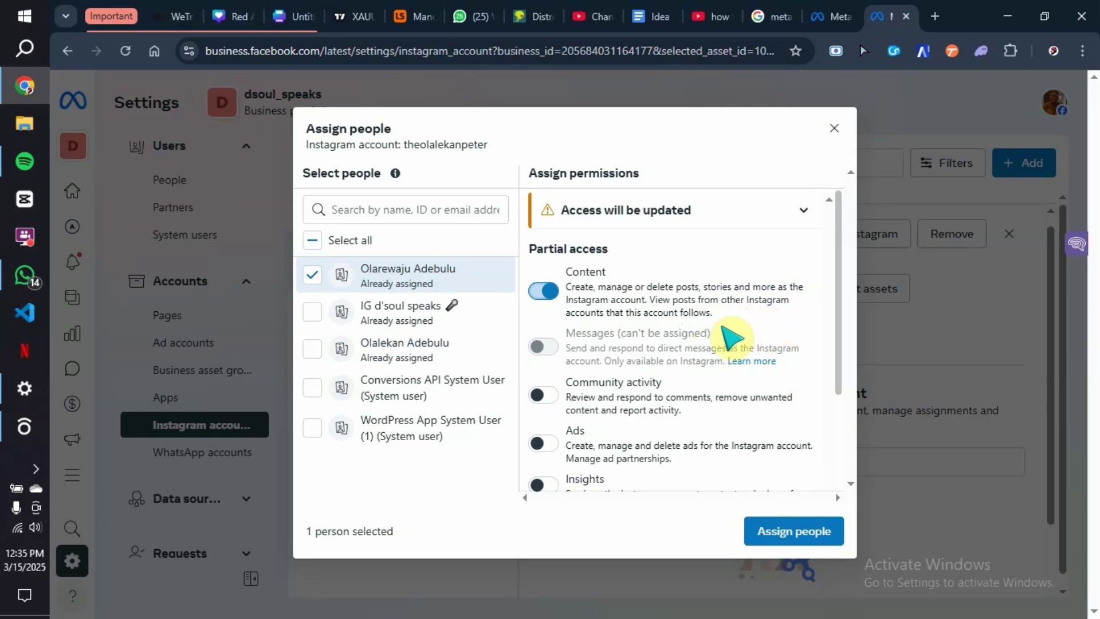
{"action": "scroll", "coordinate": [730, 338], "scroll_direction": "down", "scroll_amount": 2}
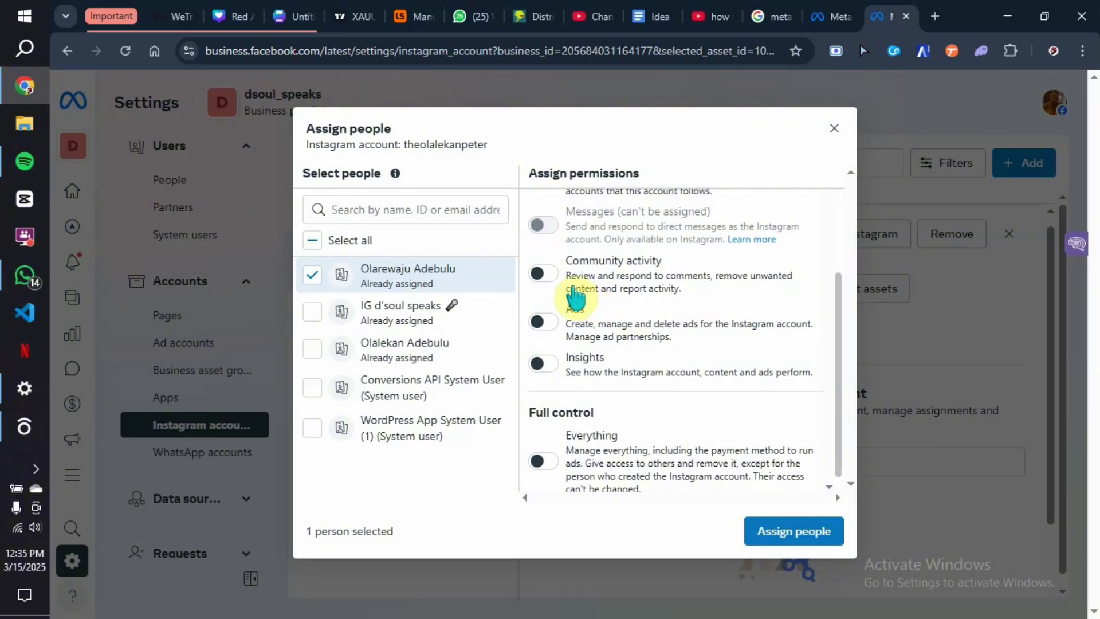
{"action": "left_click", "coordinate": [543, 273]}
{"action": "scroll", "coordinate": [623, 378], "scroll_direction": "down", "scroll_amount": 1}
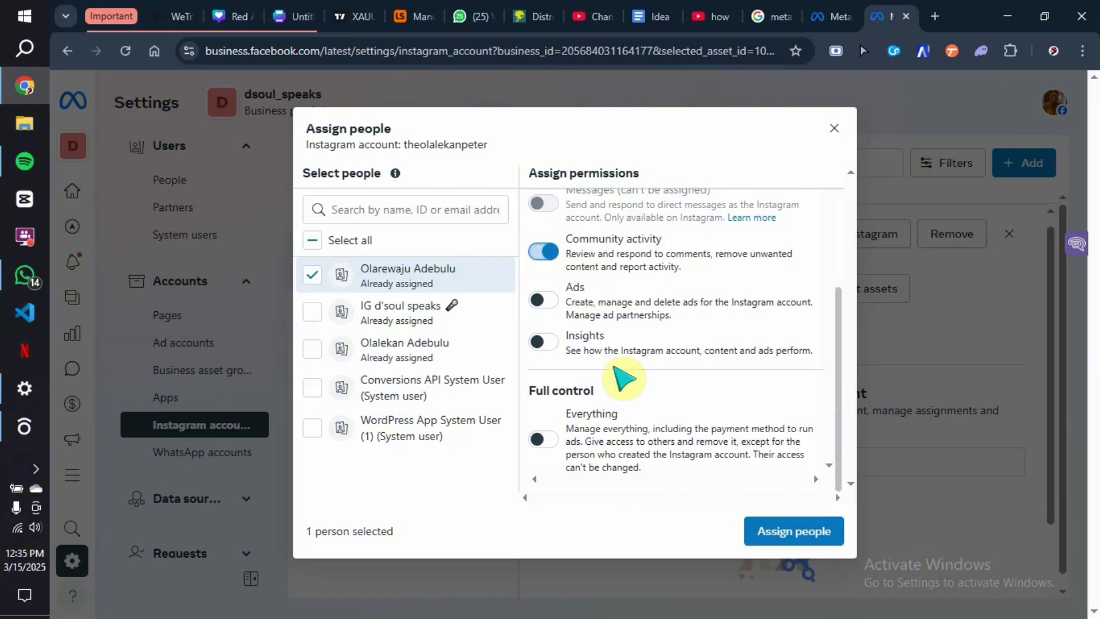
{"action": "scroll", "coordinate": [624, 376], "scroll_direction": "up", "scroll_amount": 3}
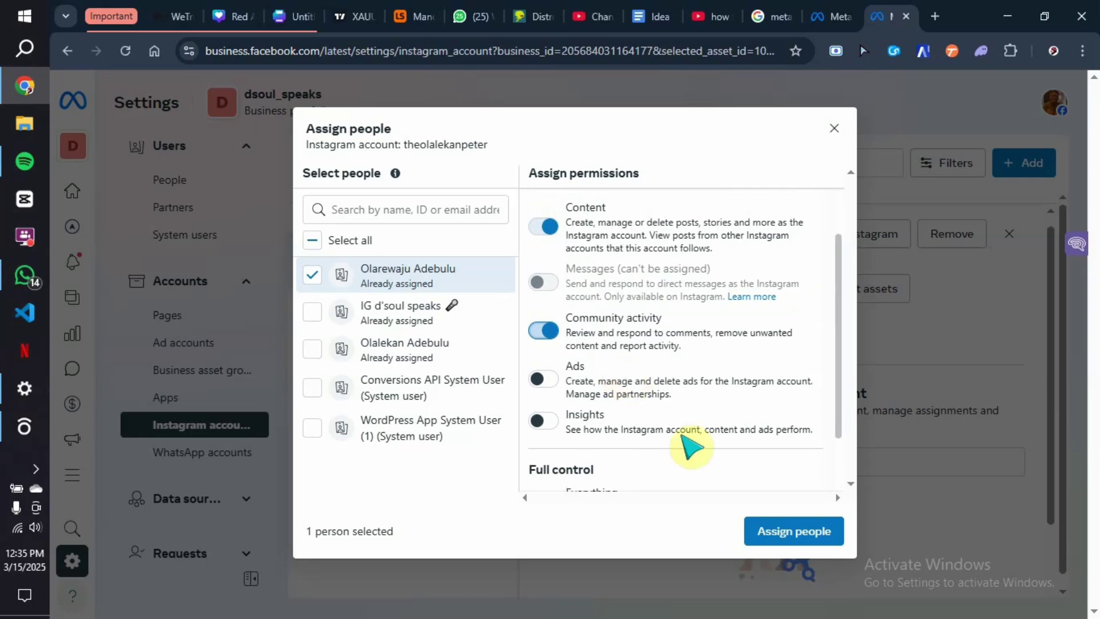
Assign the selected person to the Instagram account, rechecking the permissions once before confirming the removal of Ads and Insights.
{"action": "left_click", "coordinate": [773, 536]}
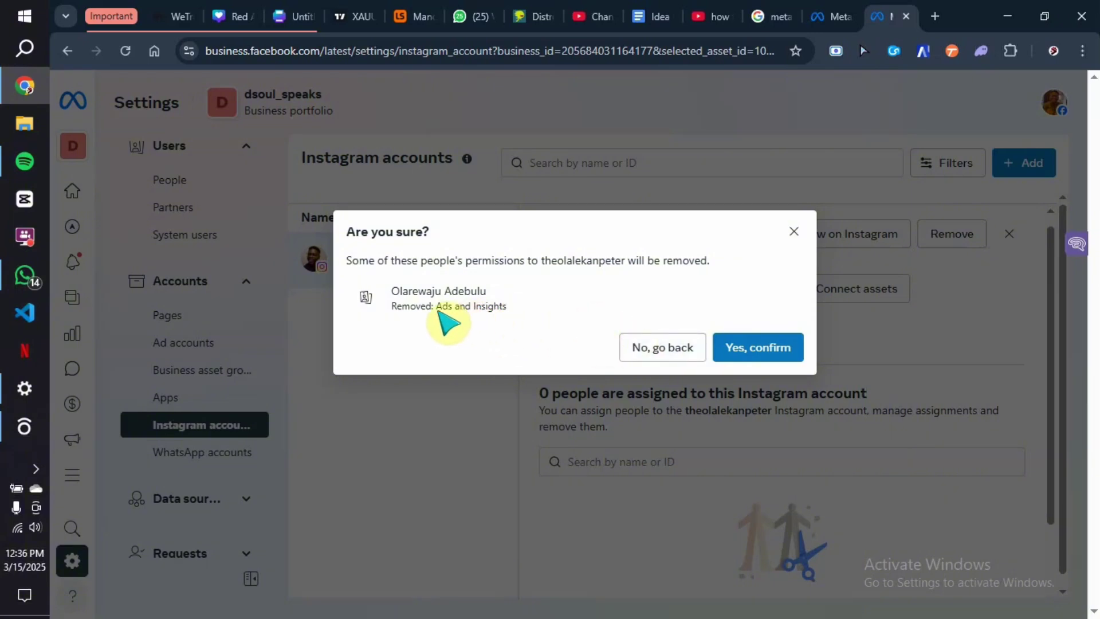
{"action": "left_click", "coordinate": [630, 346]}
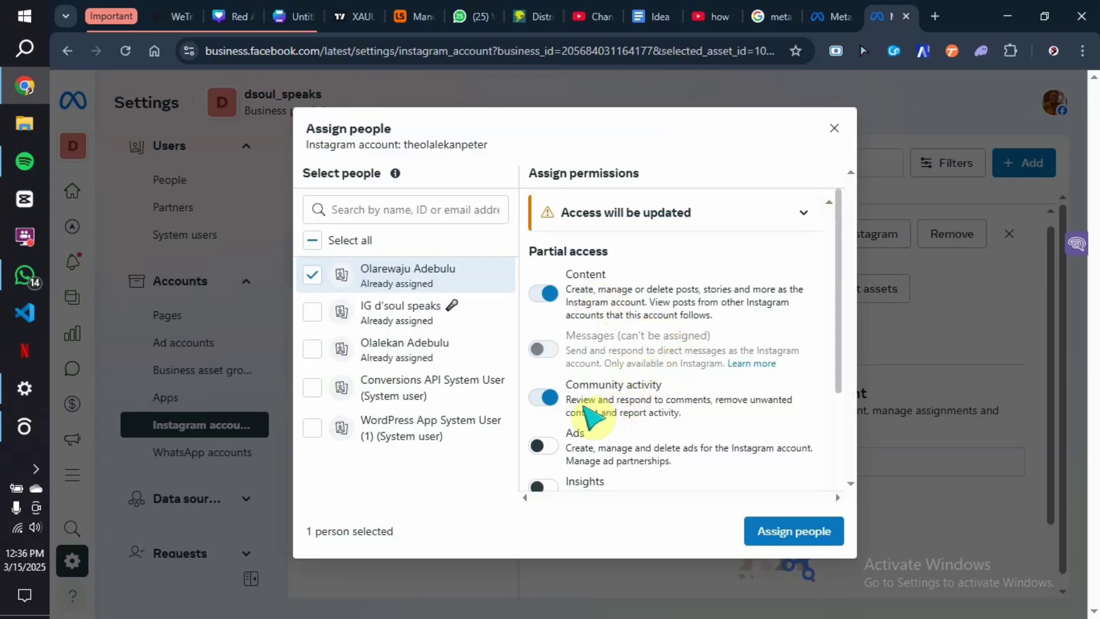
{"action": "left_click", "coordinate": [774, 524]}
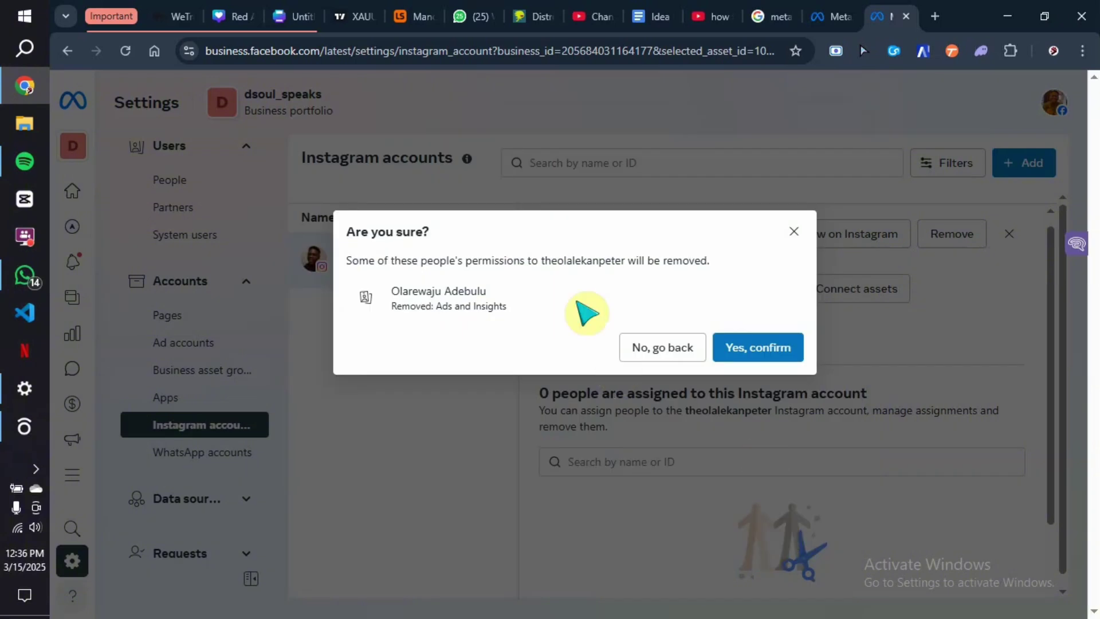
{"action": "left_click", "coordinate": [733, 347]}
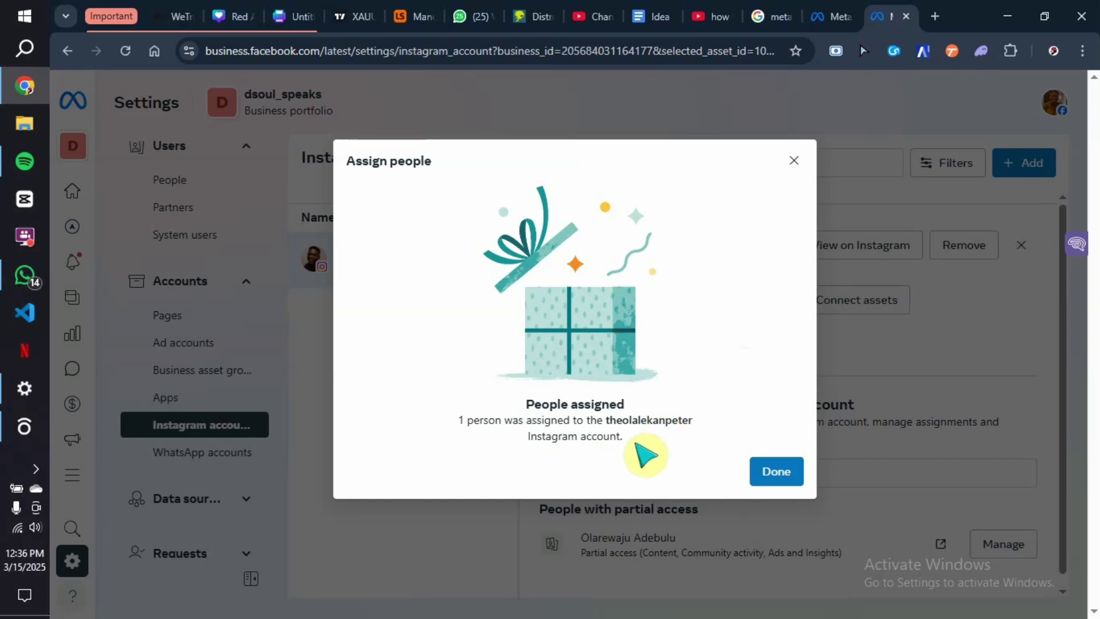
{"action": "left_click", "coordinate": [776, 480]}
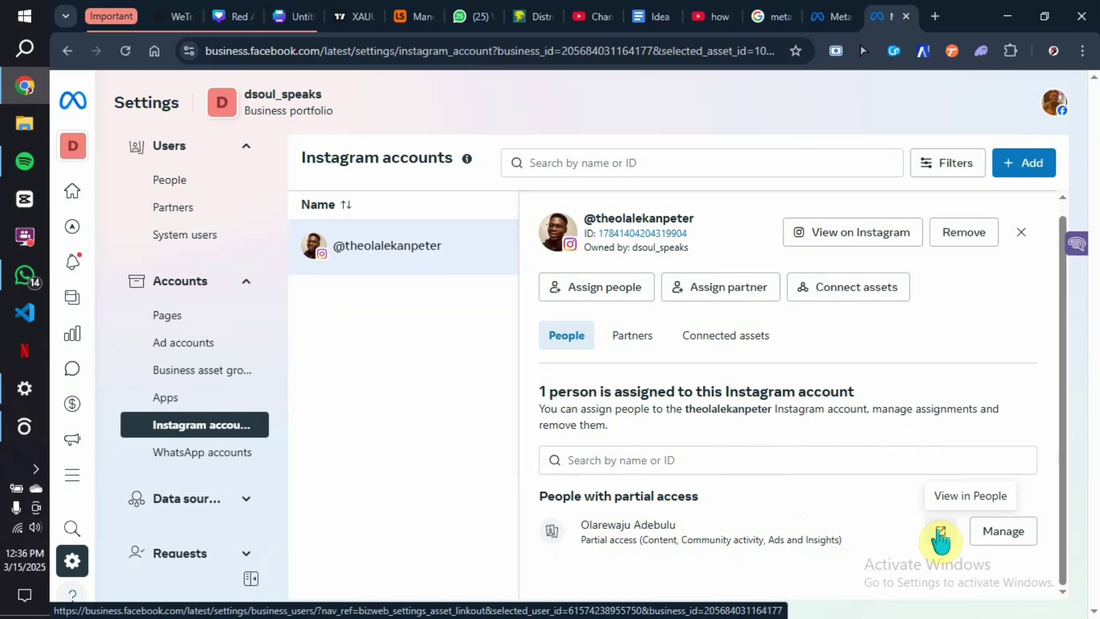
Review the assigned person's Instagram permissions and the option to remove their access.
{"action": "left_click", "coordinate": [998, 539]}
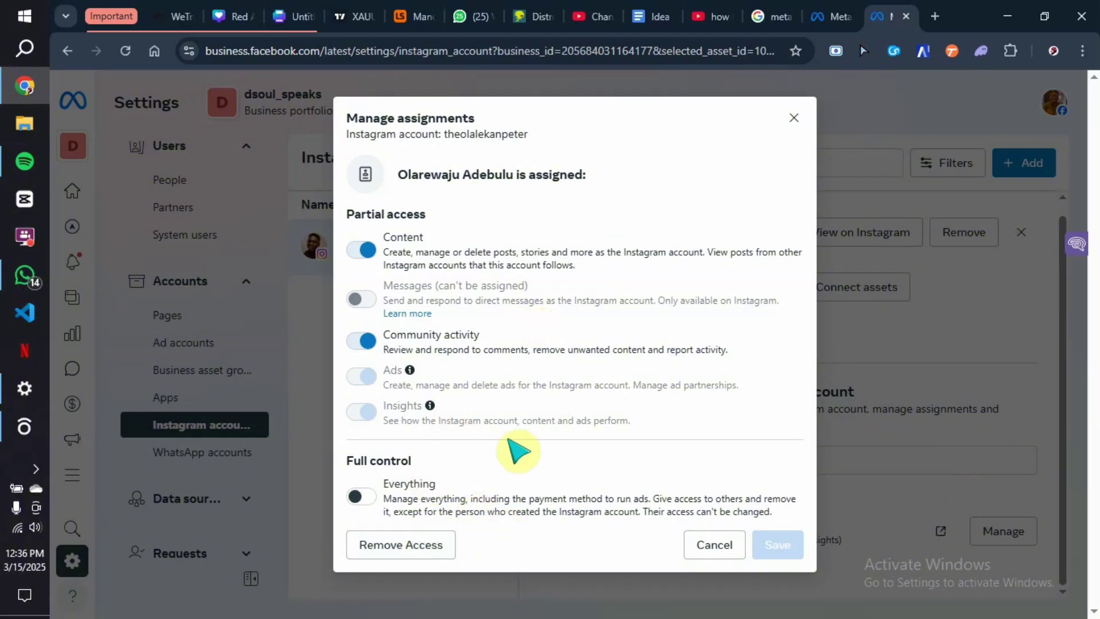
{"action": "left_click", "coordinate": [422, 553]}
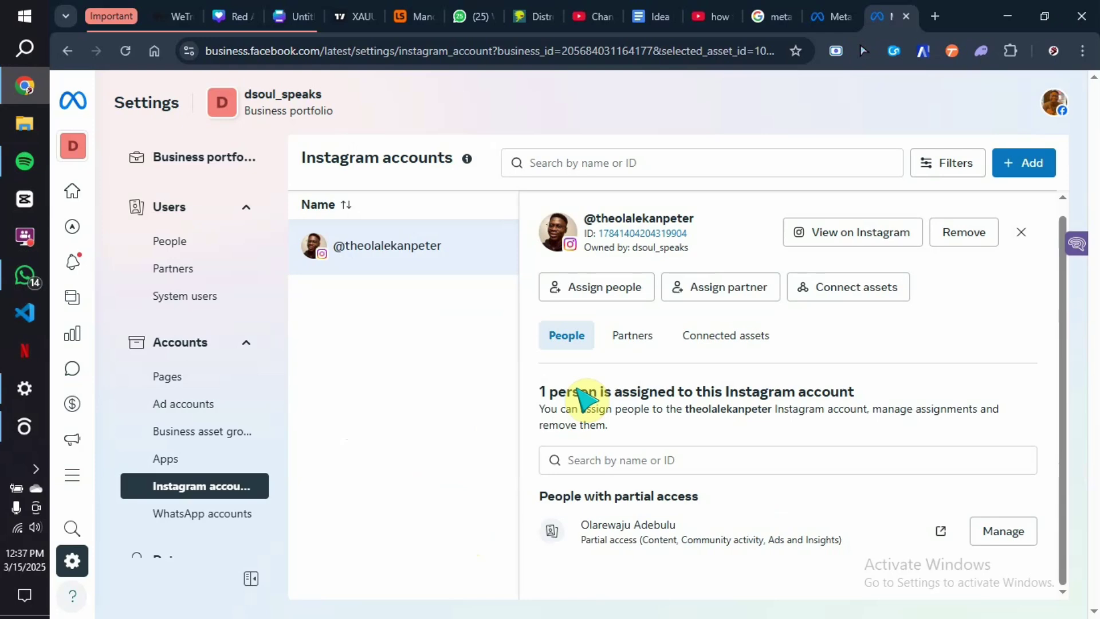